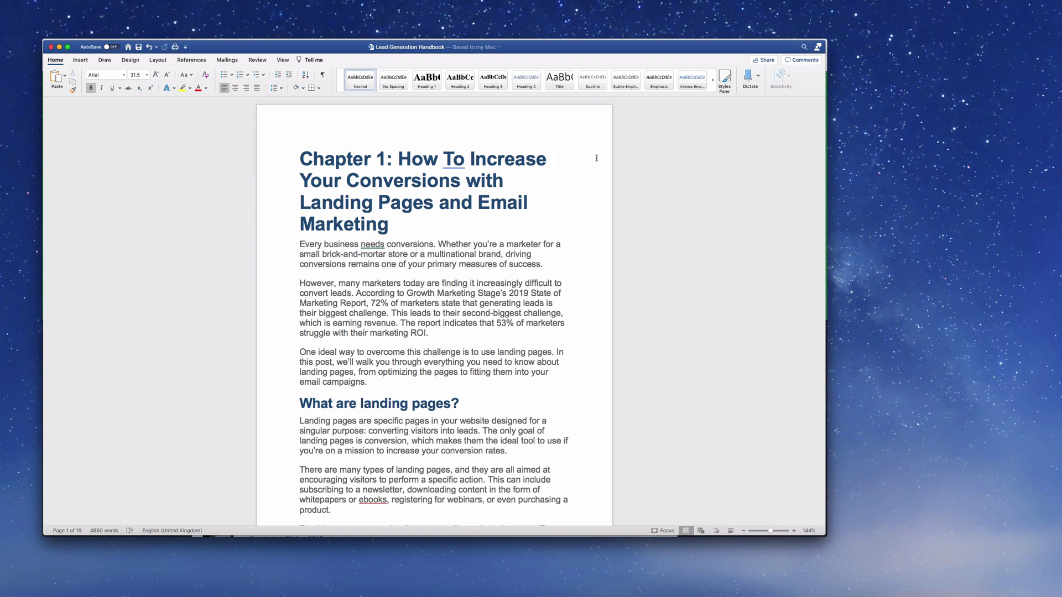
Start a new eBook lead magnet from the Beacon dashboard.
scroll(596, 158, "down", 10)
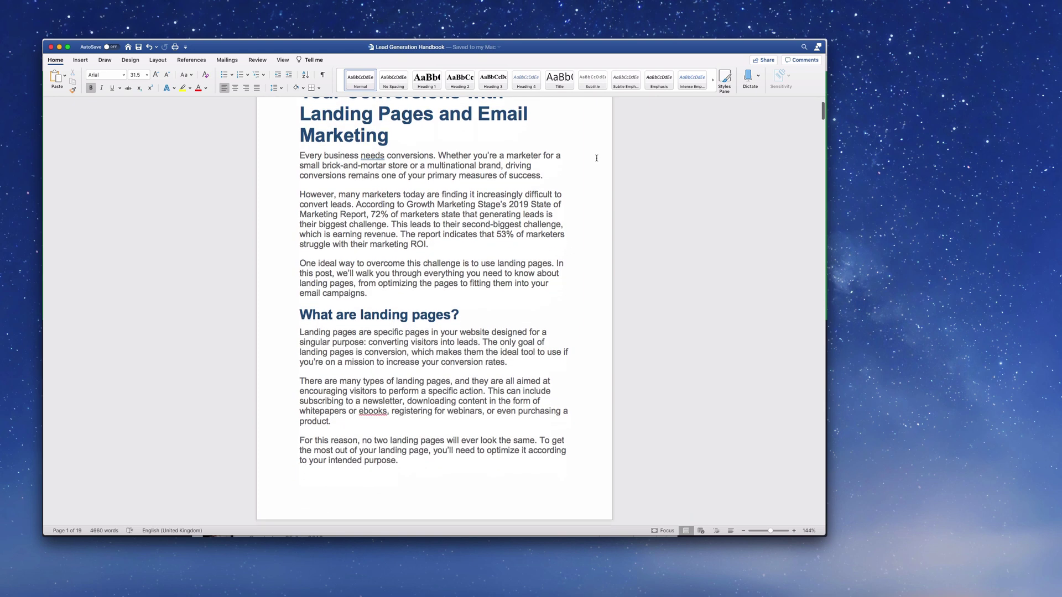
scroll(597, 158, "down", 20)
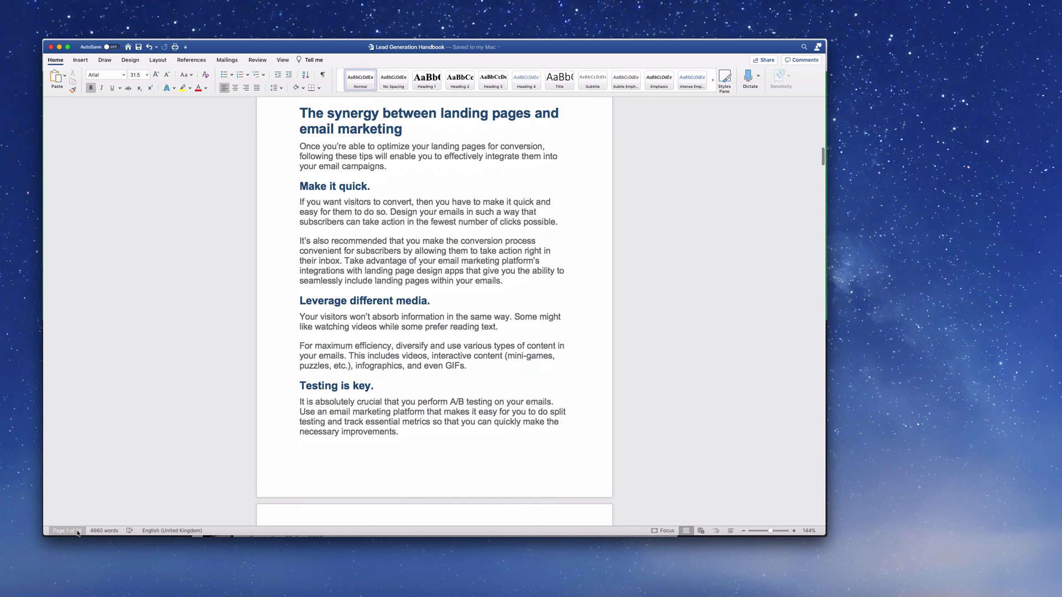
scroll(284, 190, "down", 20)
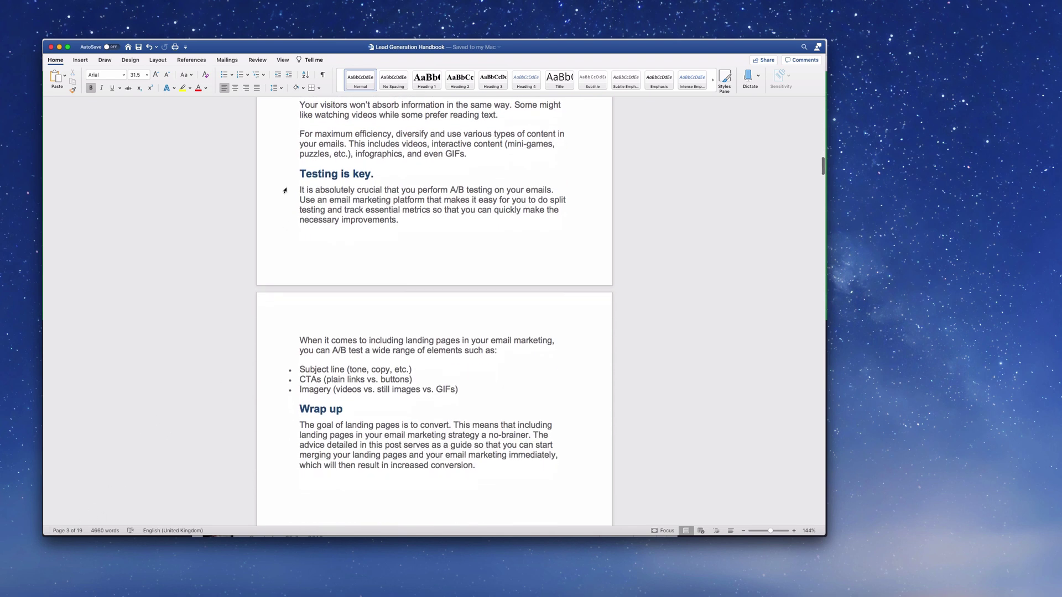
scroll(285, 191, "down", 20)
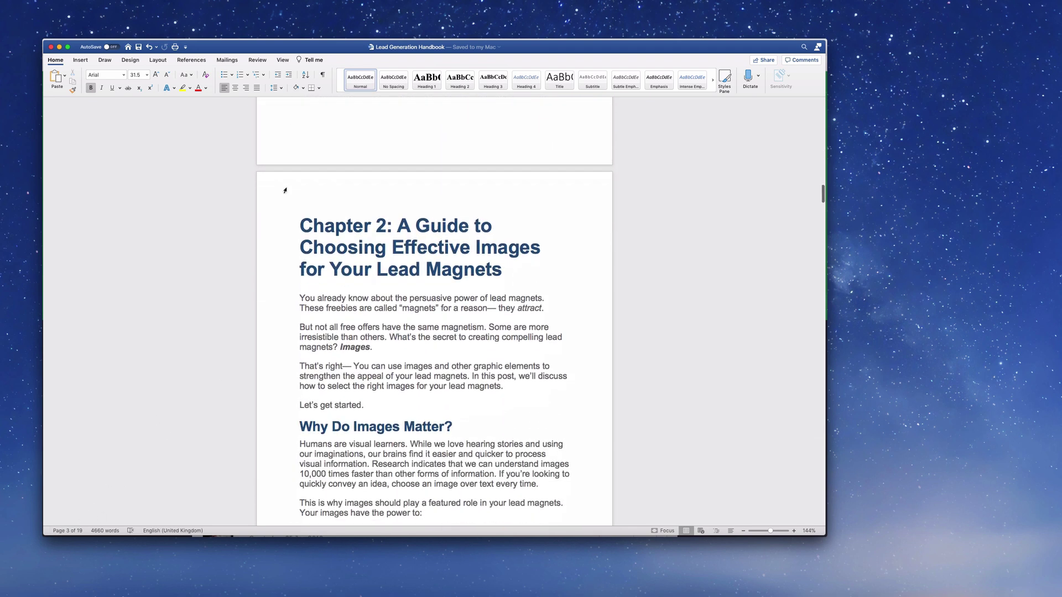
scroll(285, 191, "down", 20)
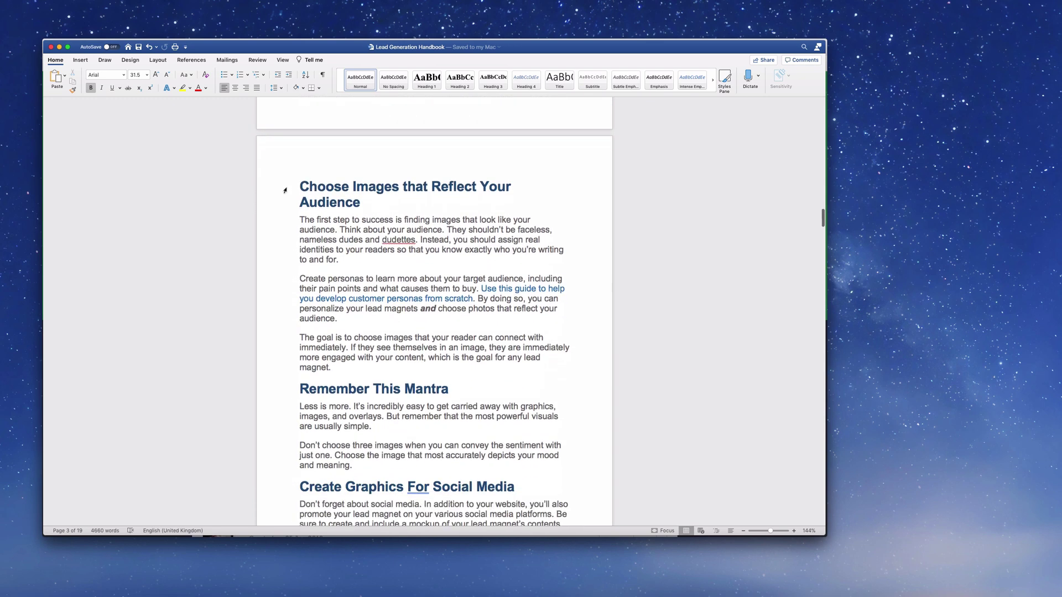
scroll(285, 191, "down", 10)
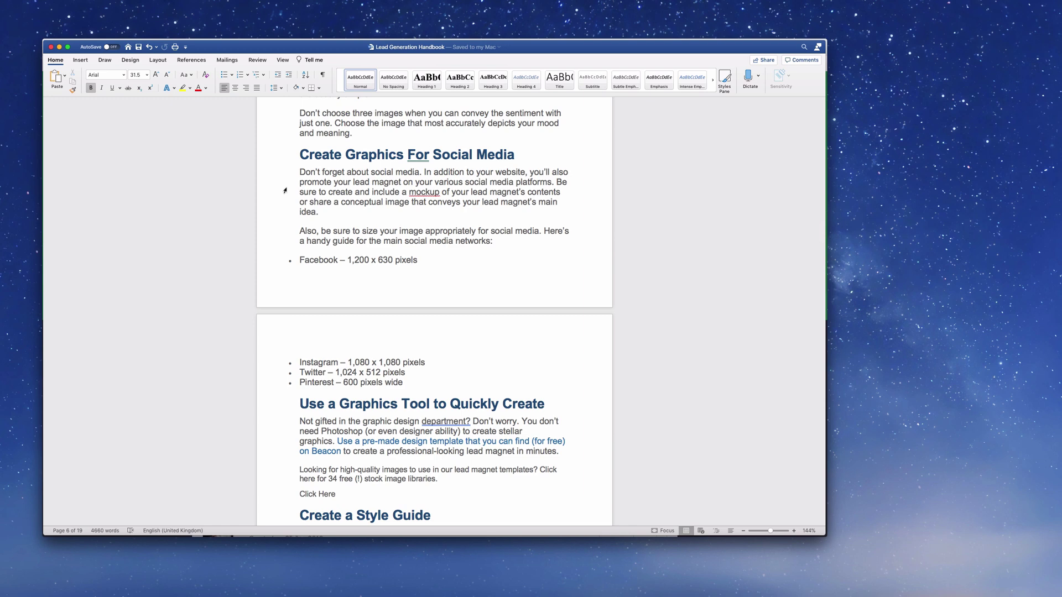
scroll(285, 191, "down", 15)
scroll(285, 190, "down", 15)
scroll(285, 191, "down", 8)
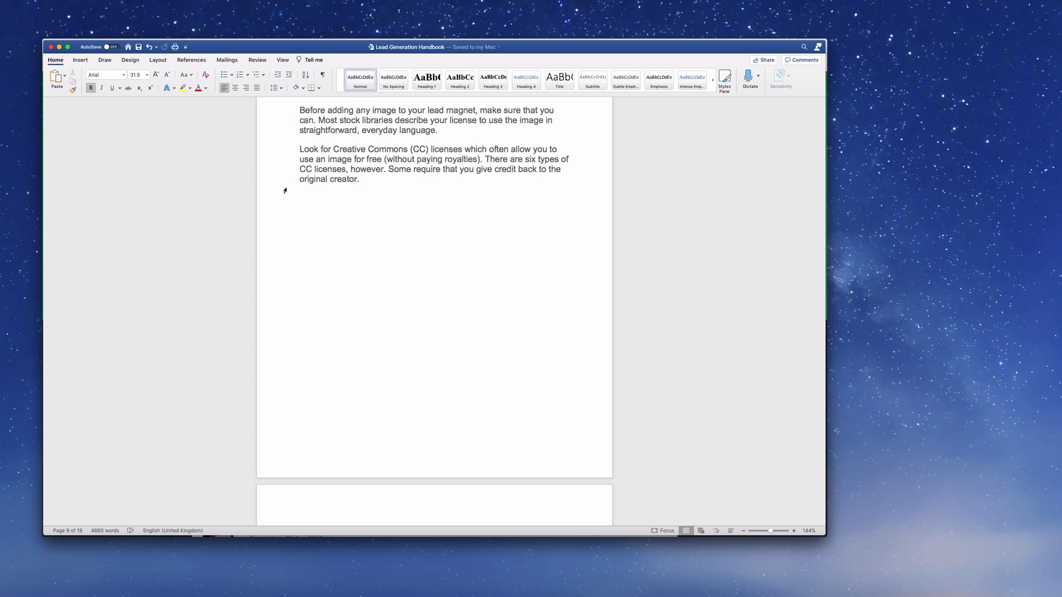
key("super+Tab")
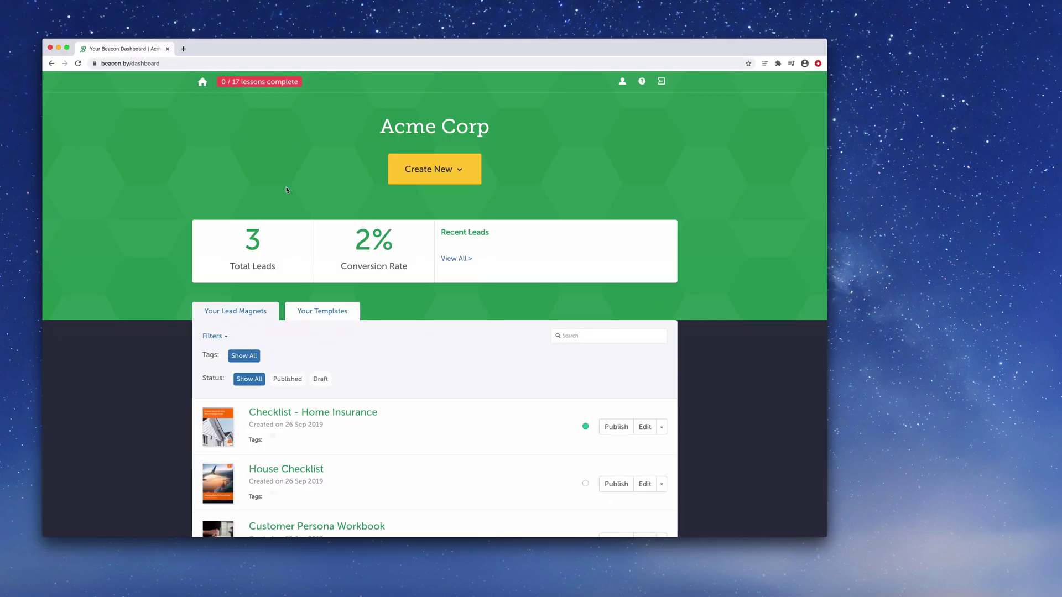
left_click(451, 177)
left_click(466, 201)
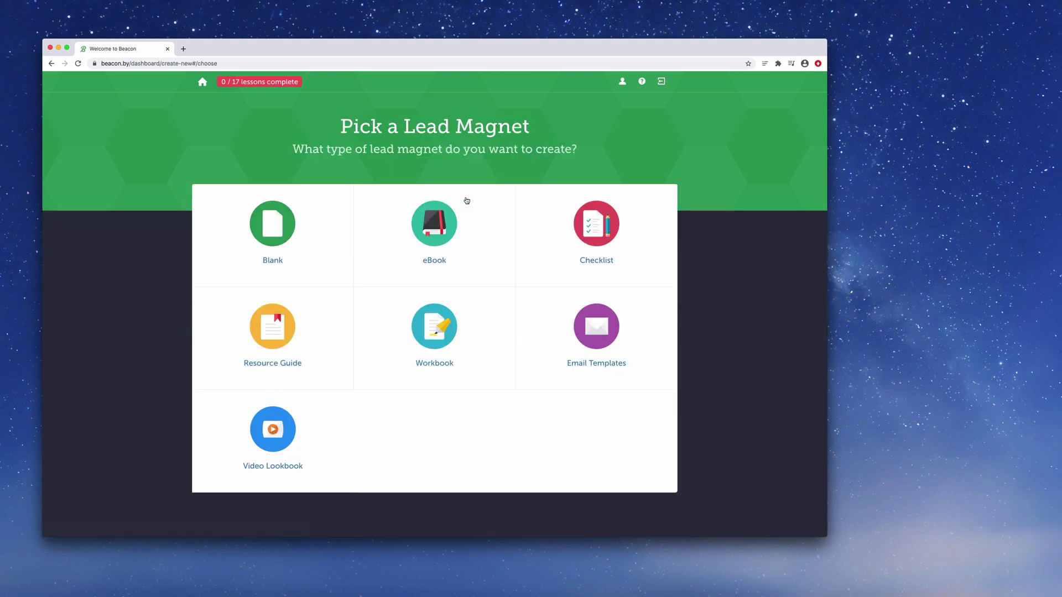
left_click(489, 227)
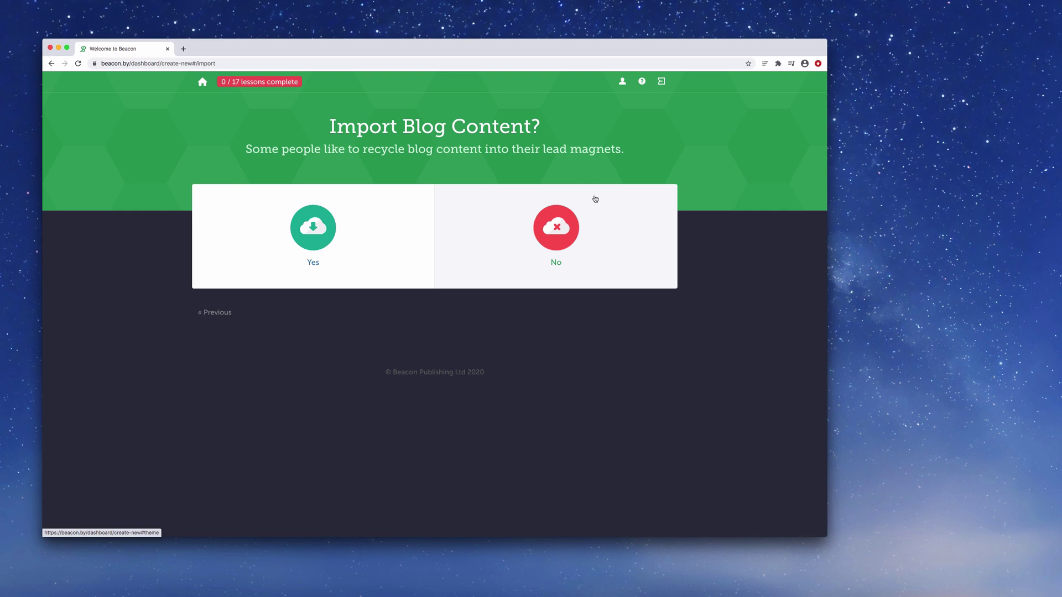
Skip the blog import, pick the keyboard theme and create 'Beautiful eBook'.
left_click(553, 243)
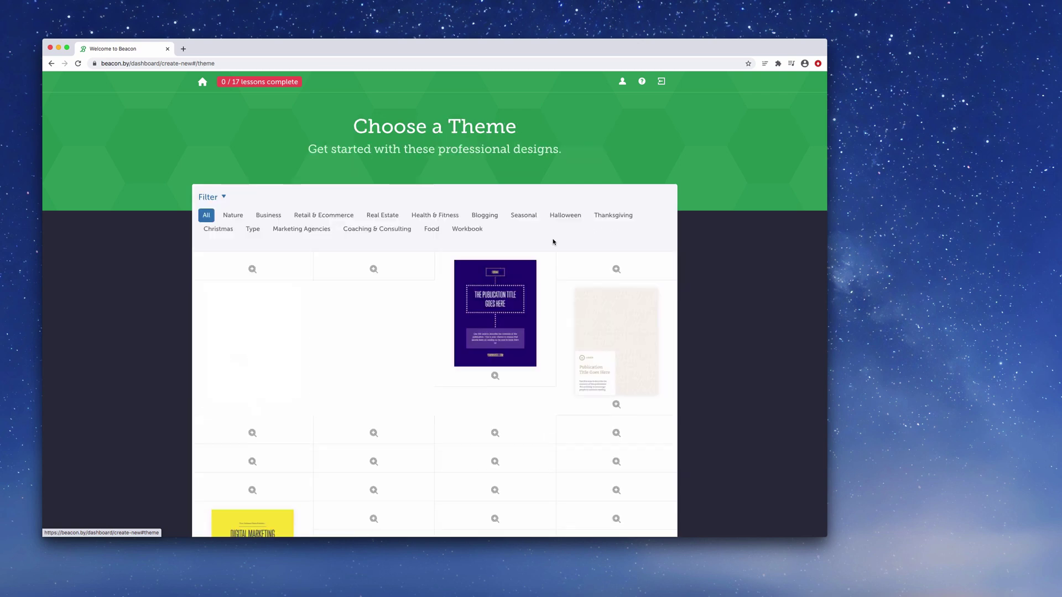
scroll(685, 238, "down", 2)
scroll(685, 239, "down", 8)
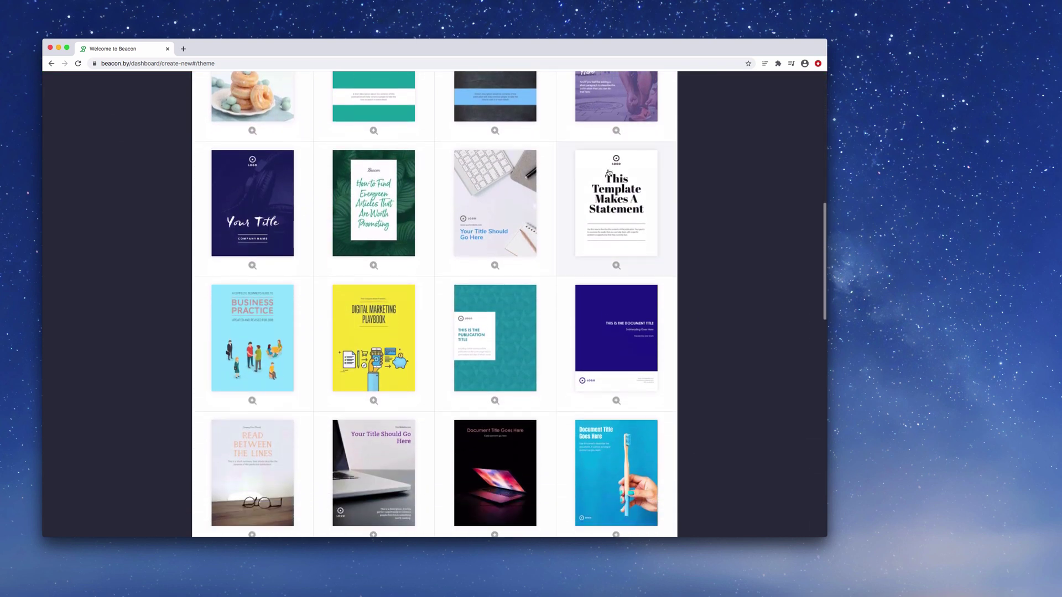
left_click(498, 203)
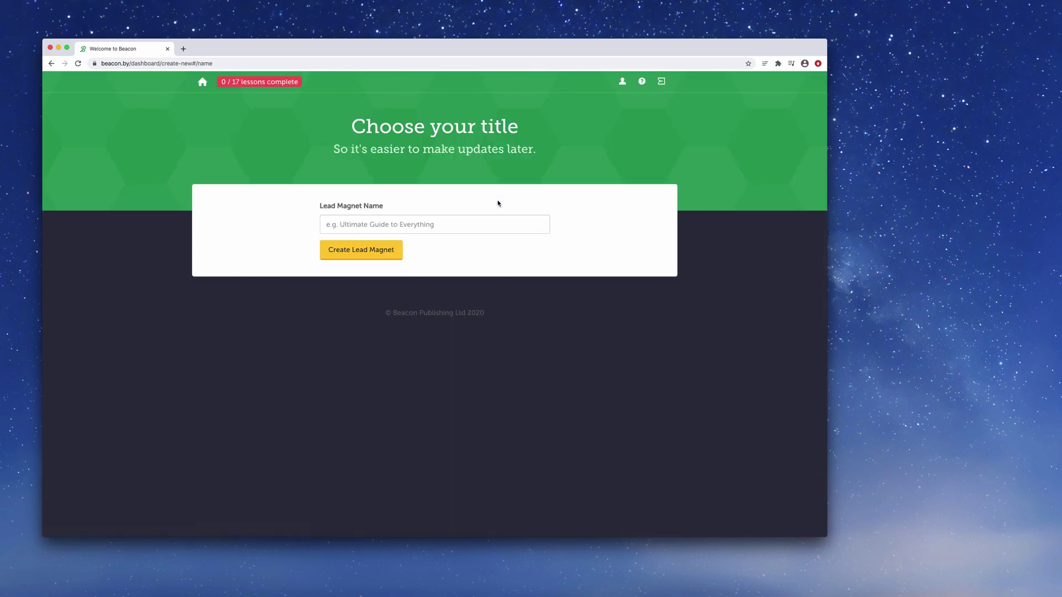
left_click(495, 220)
type("Beauti")
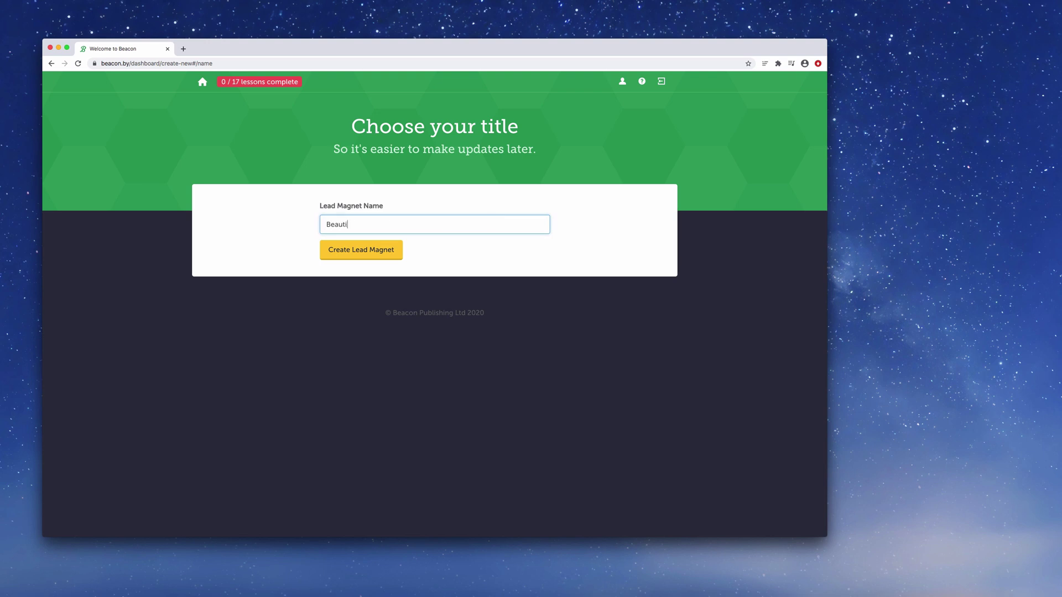
type("ful")
key("BackSpace")
type("ul eBook")
left_click(394, 252)
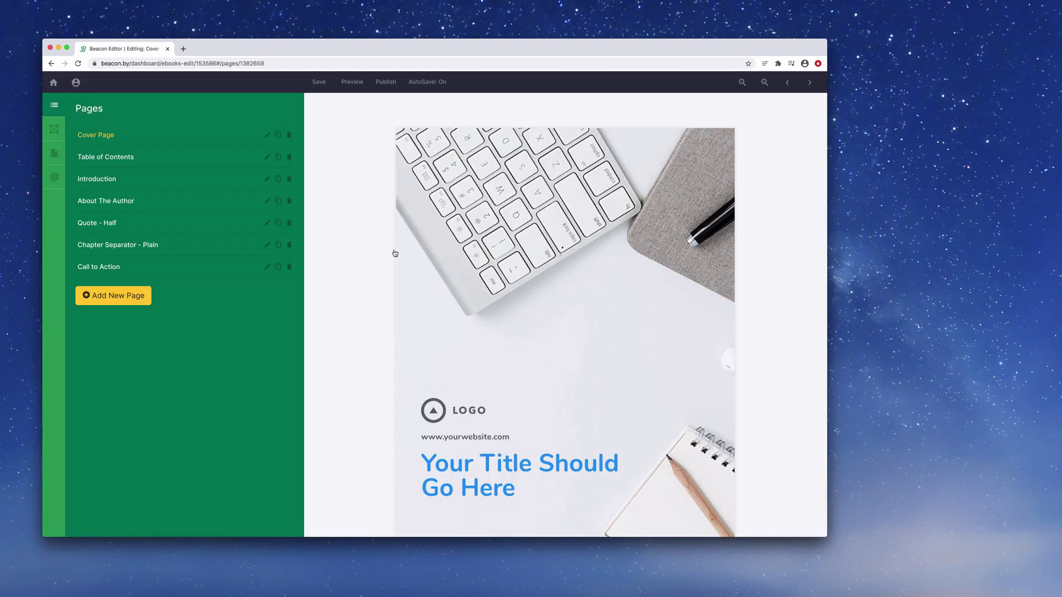
Look over the Table of Contents and Introduction pages, then show About The Author.
scroll(360, 220, "down", 2)
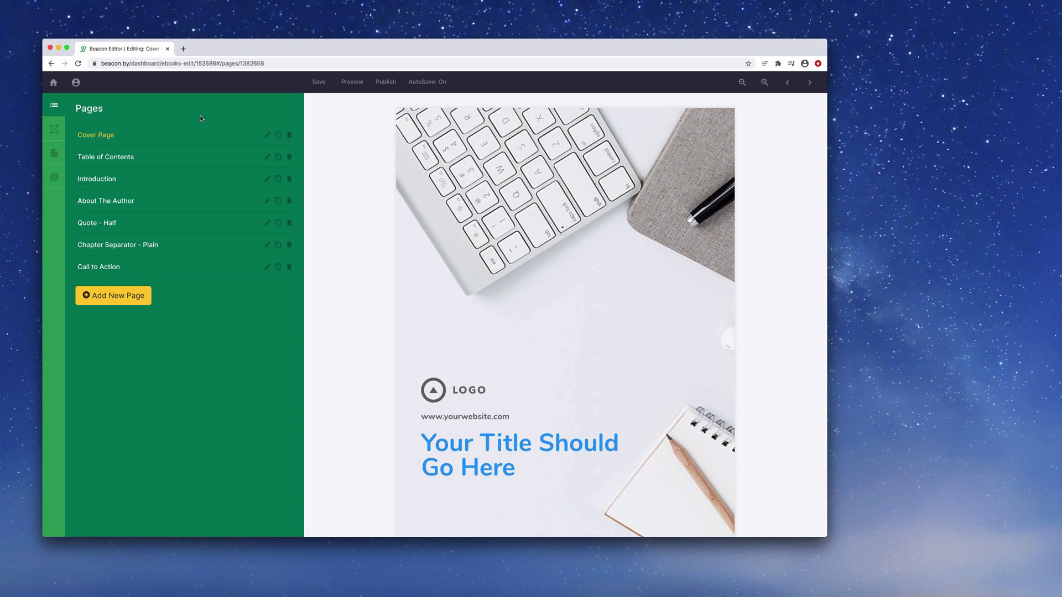
left_click(182, 158)
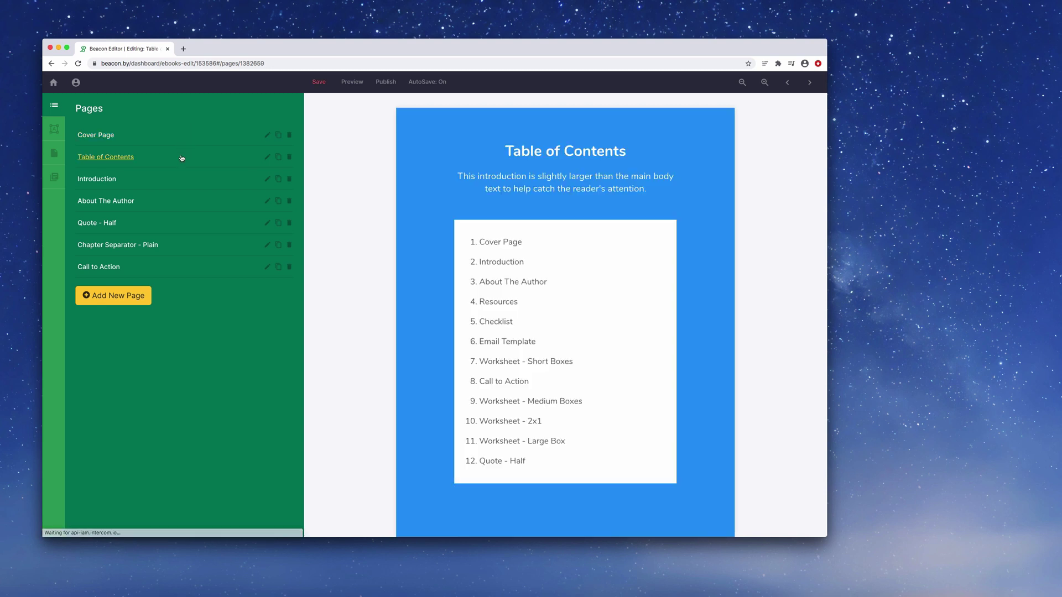
left_click(174, 180)
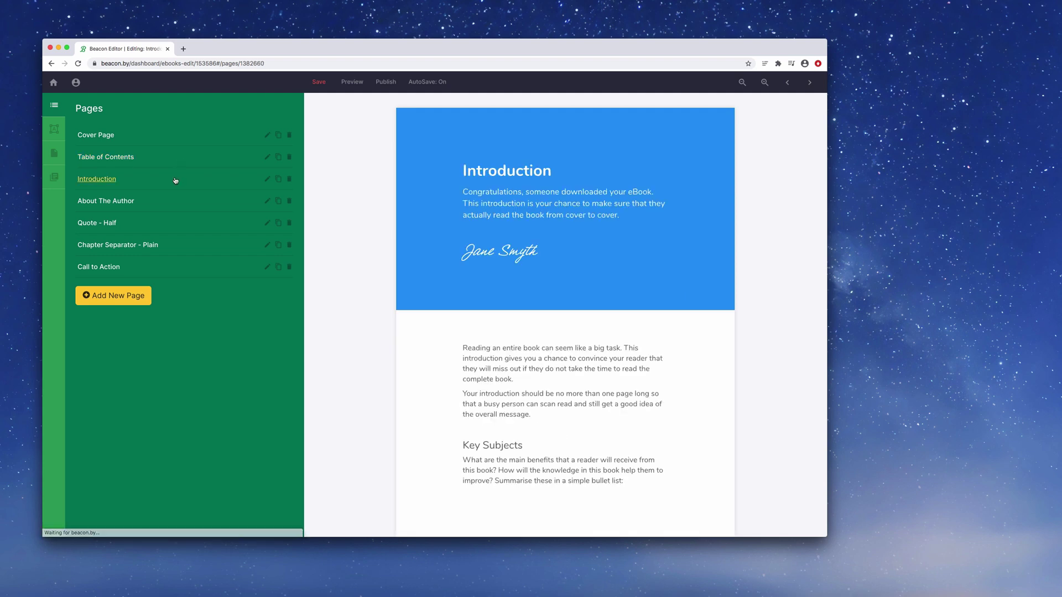
left_click(175, 201)
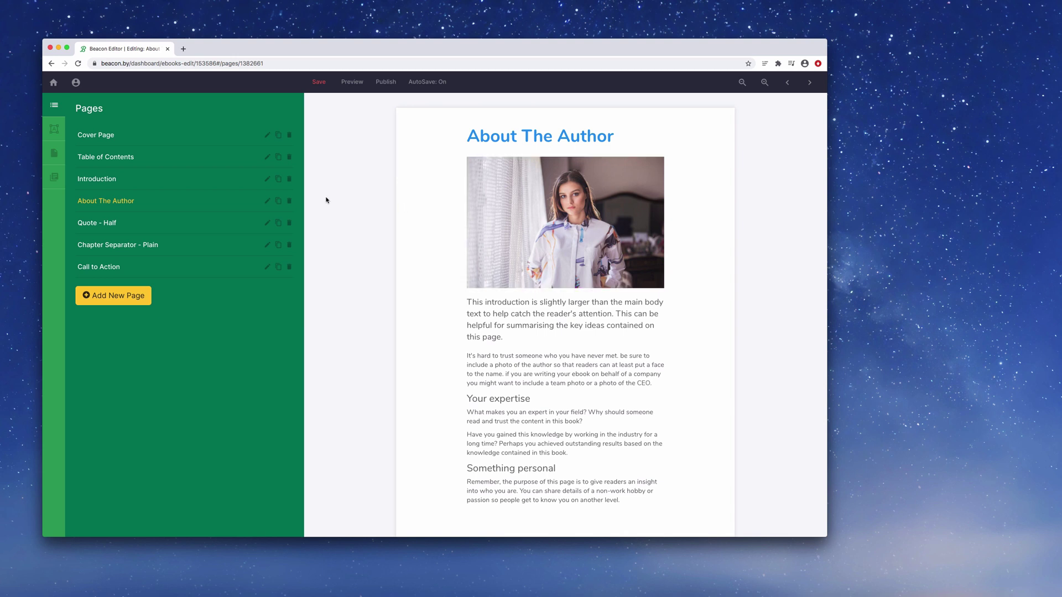
Delete the Quote - Half page, then return to the Word handbook.
left_click(290, 224)
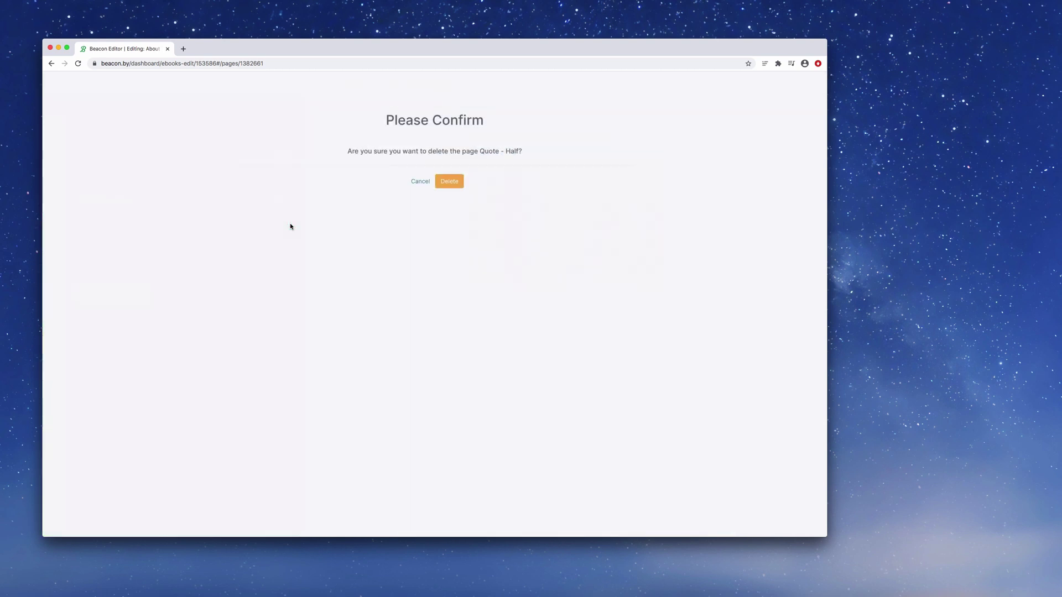
left_click(449, 181)
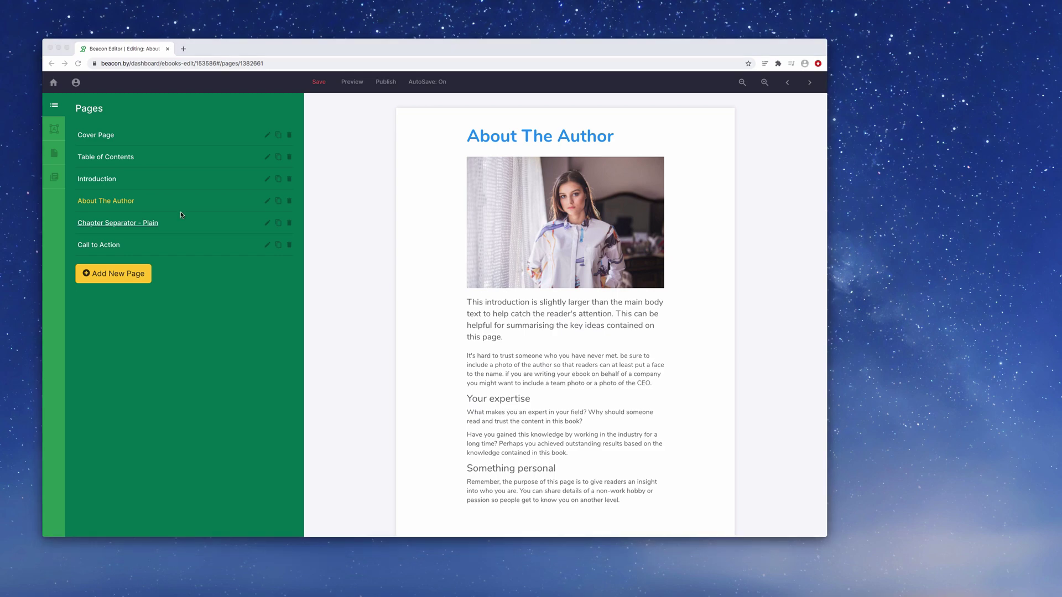
key("super+Tab")
key("super+Tab")
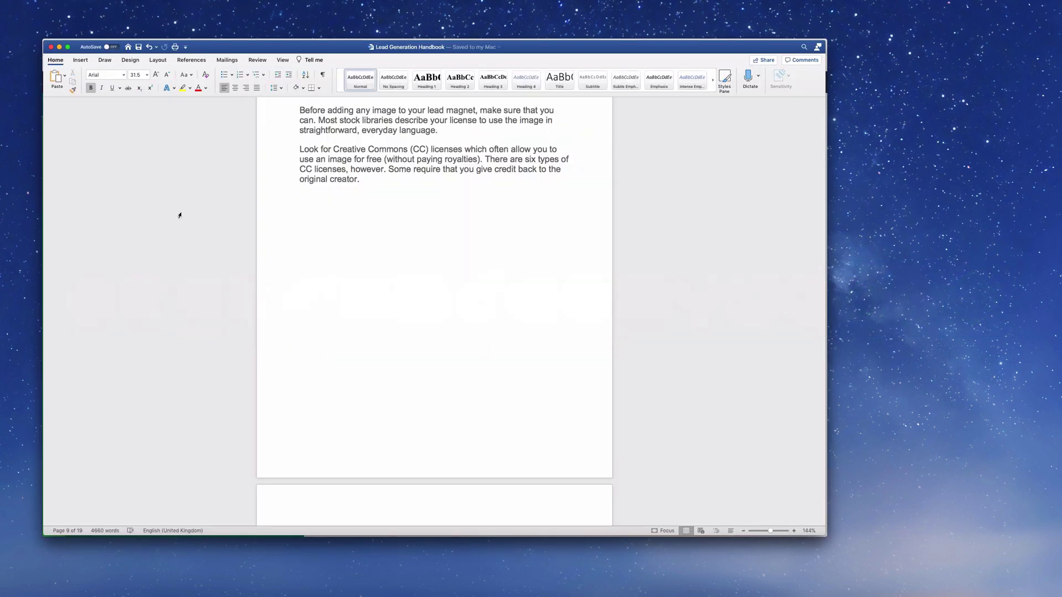
Copy the handbook text from Chapter 1 through the end of Wrap up in Word.
scroll(180, 216, "up", 20)
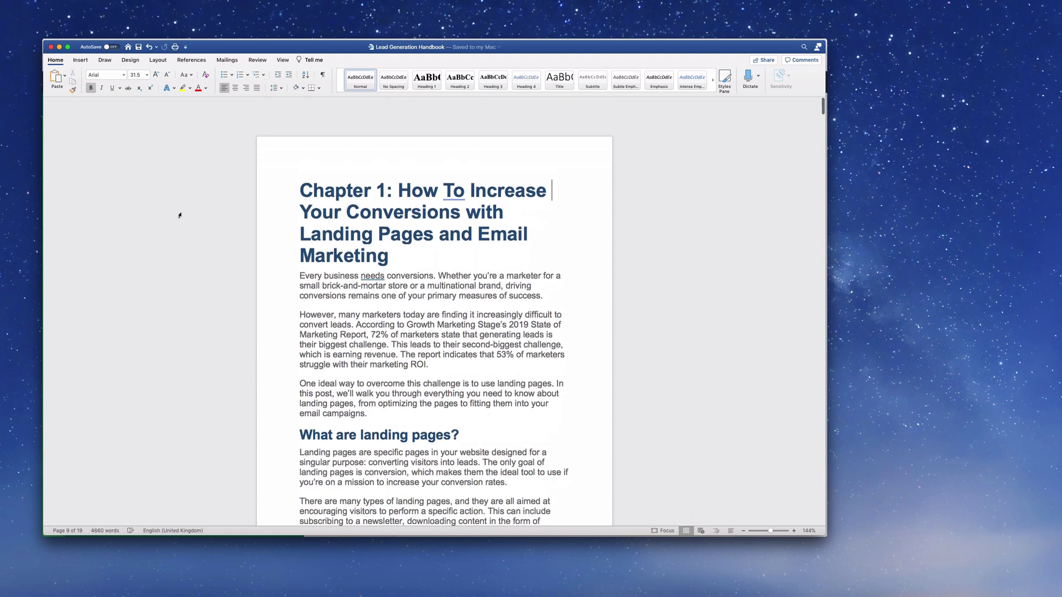
key("super+Left")
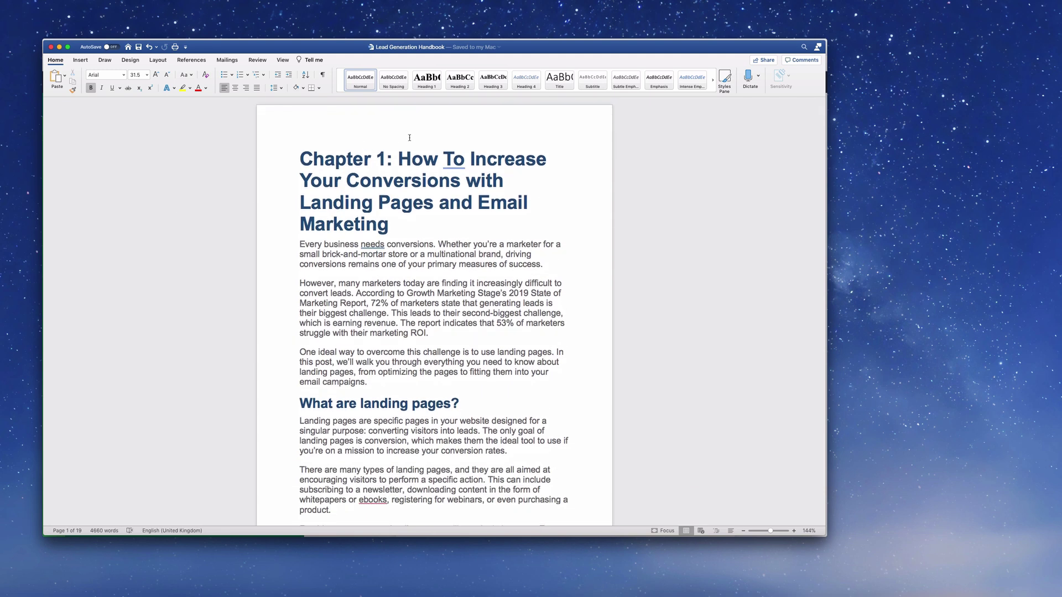
scroll(409, 138, "down", 3)
scroll(410, 138, "down", 20)
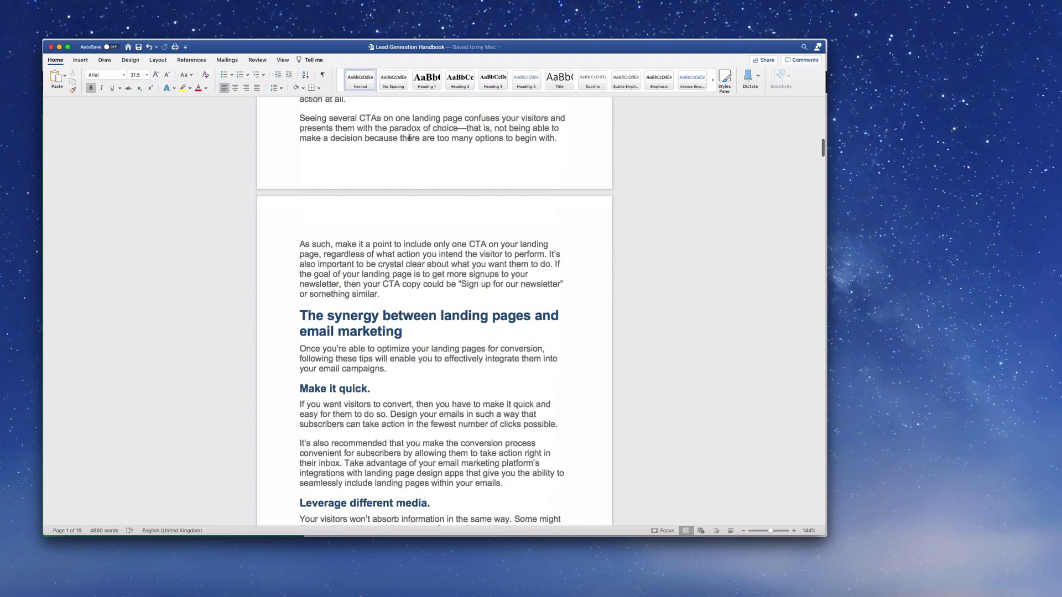
scroll(410, 137, "down", 6)
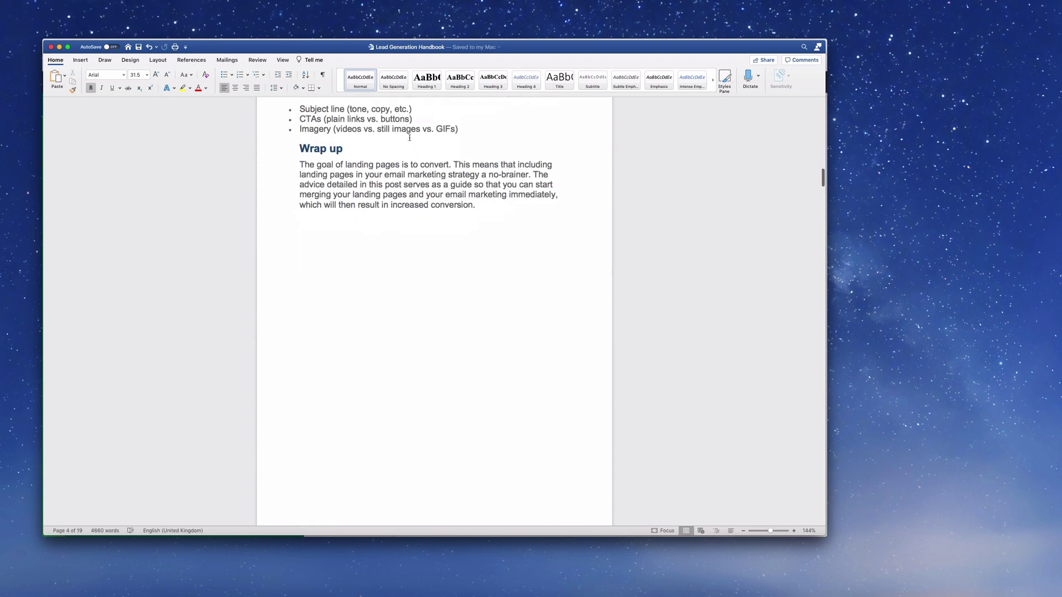
left_click(481, 176, "shift")
right_click(419, 170)
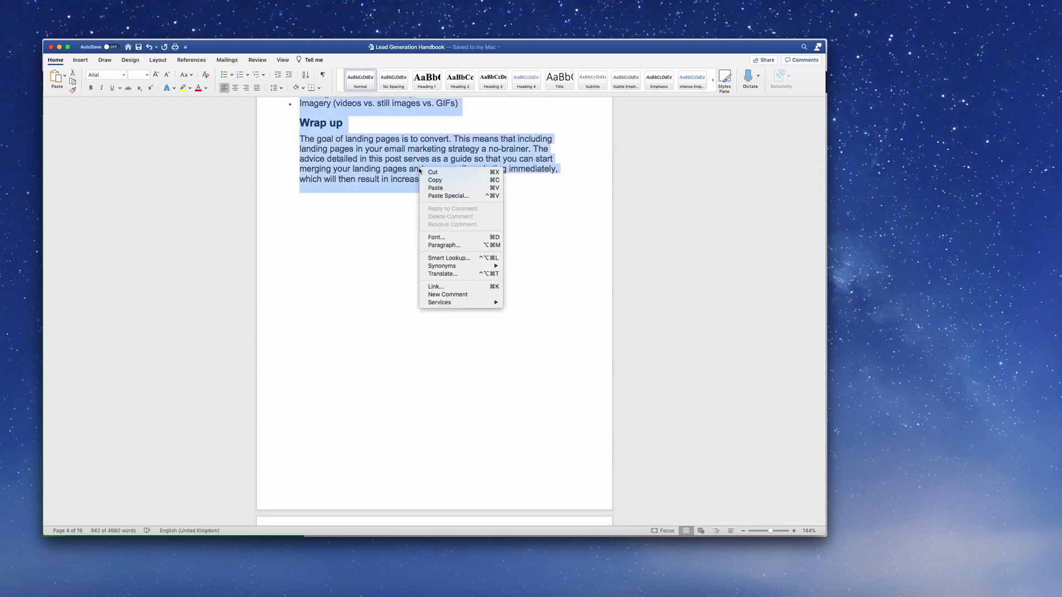
left_click(442, 181)
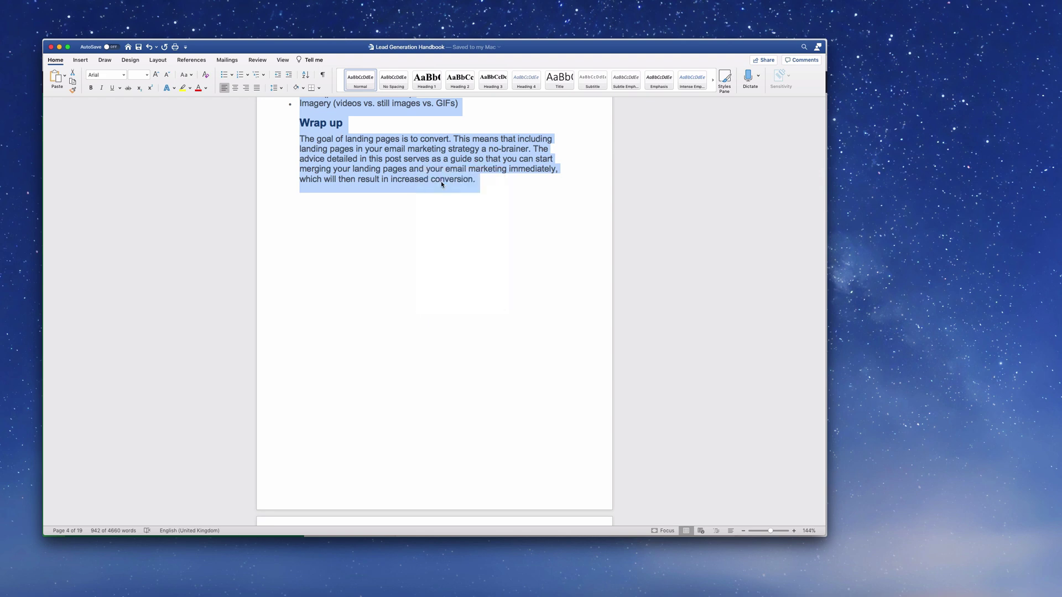
Add a Continuous Flow Page to the eBook in Beacon.
key("super+Tab")
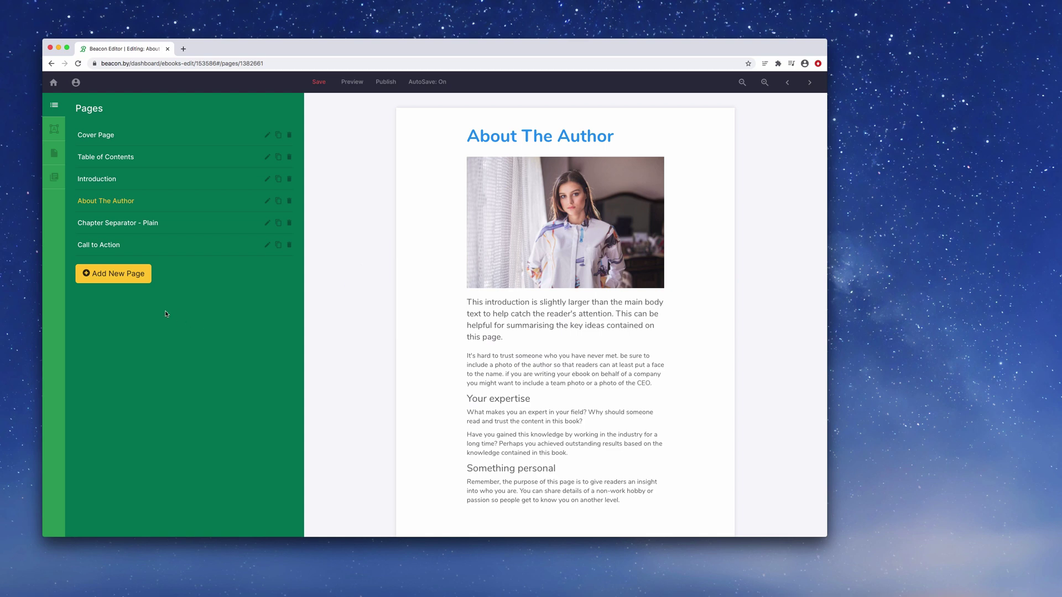
left_click(108, 278)
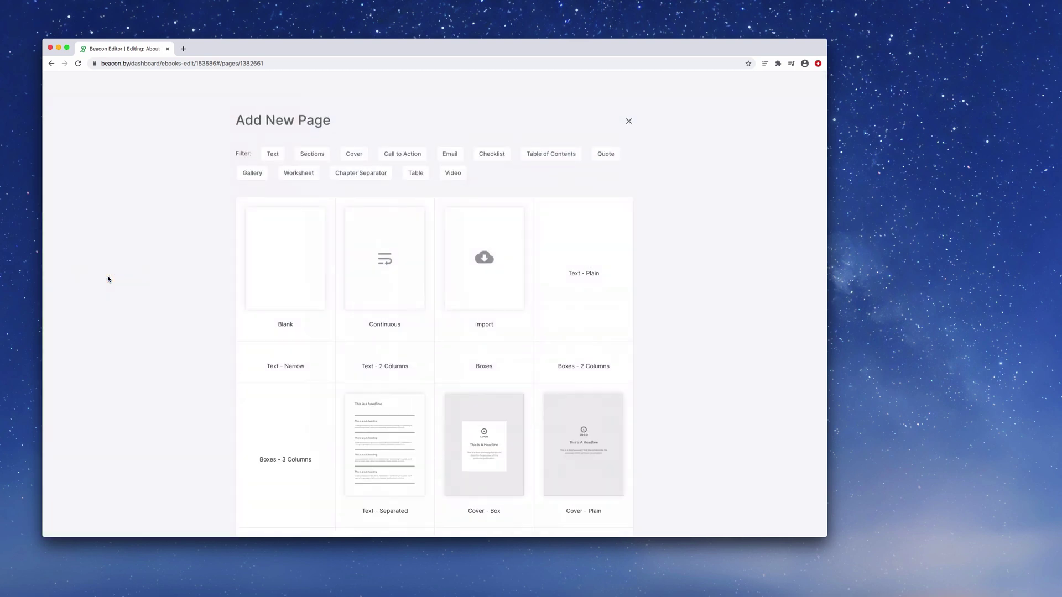
left_click(375, 247)
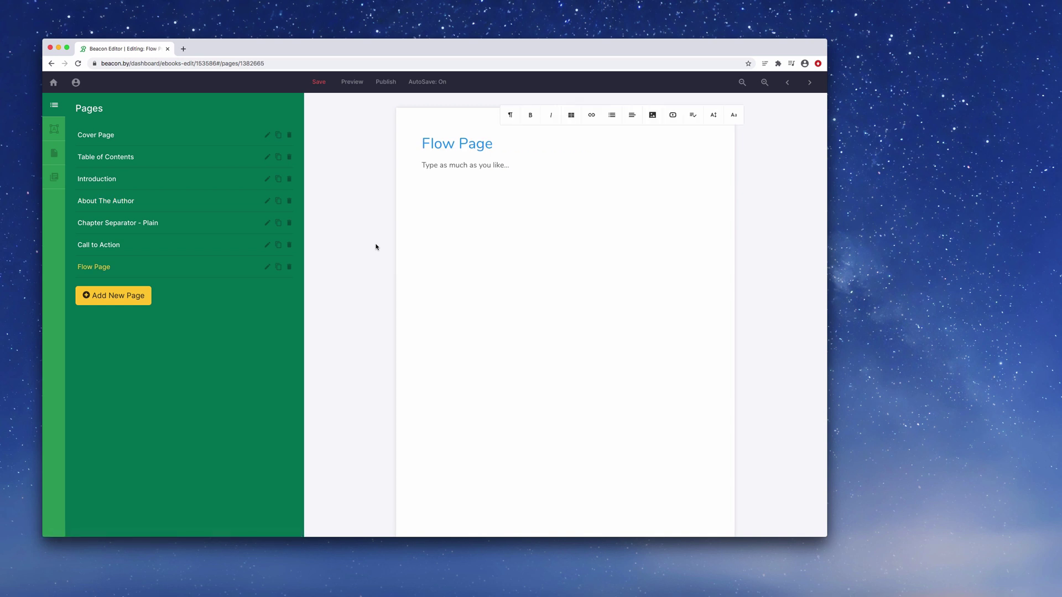
Paste the copied Chapter 1 text on a new line below the Flow Page placeholder.
left_click(532, 165)
key("Return")
right_click(432, 184)
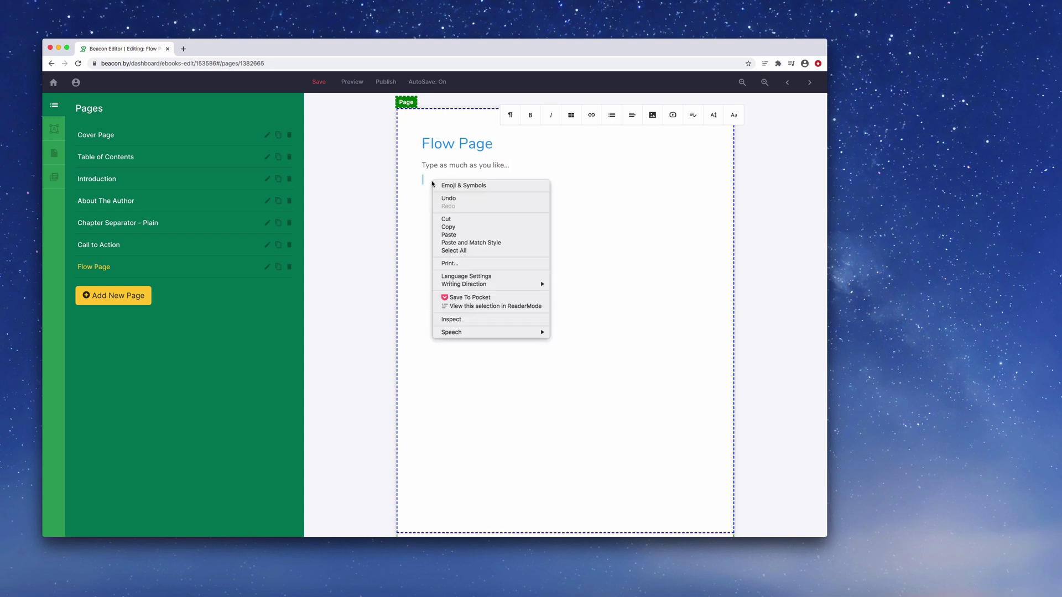
left_click(455, 234)
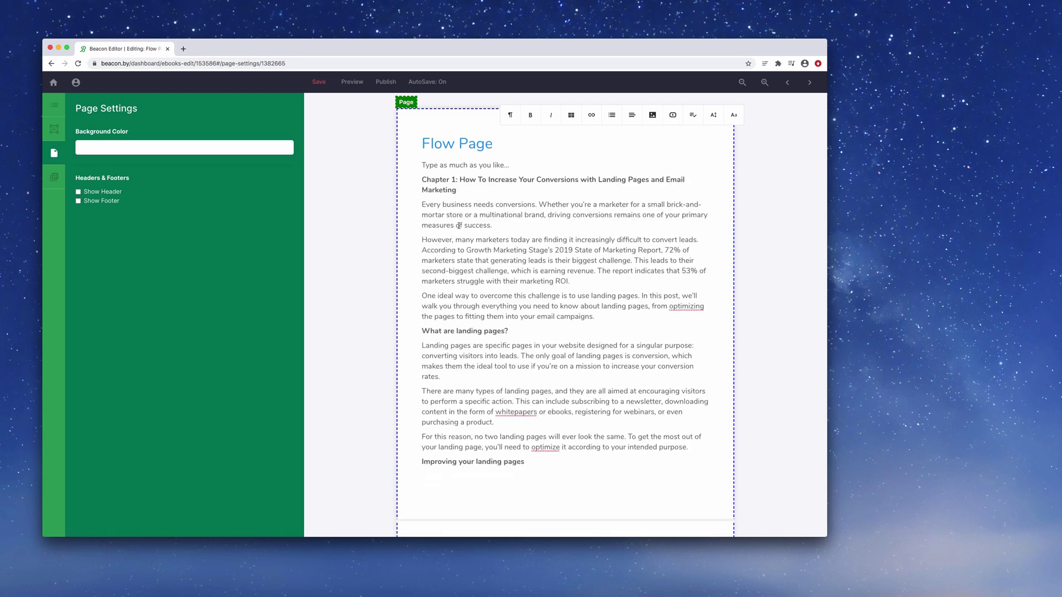
scroll(459, 220, "down", 20)
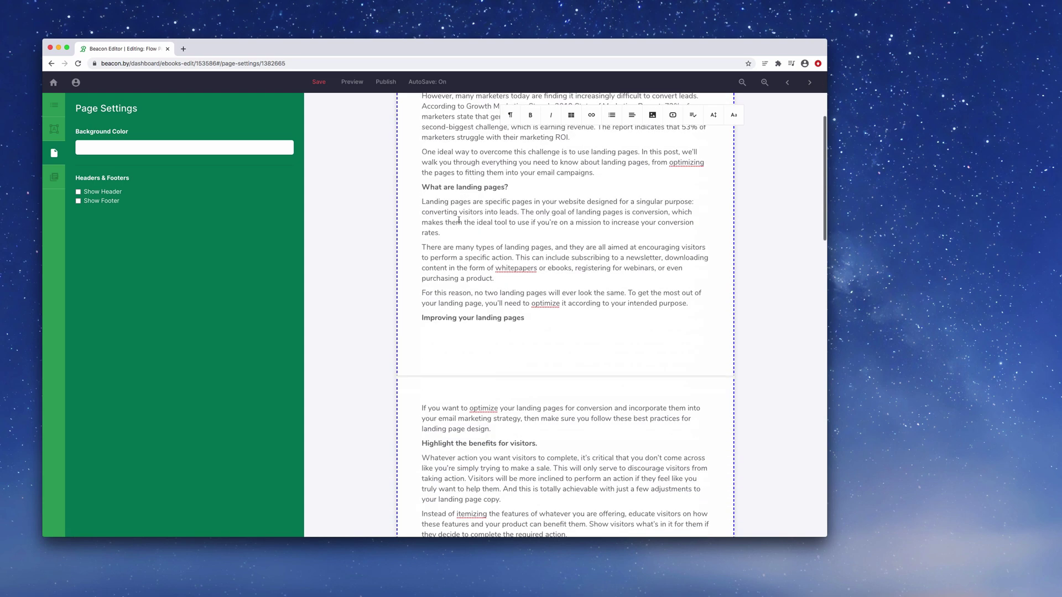
scroll(458, 220, "up", 20)
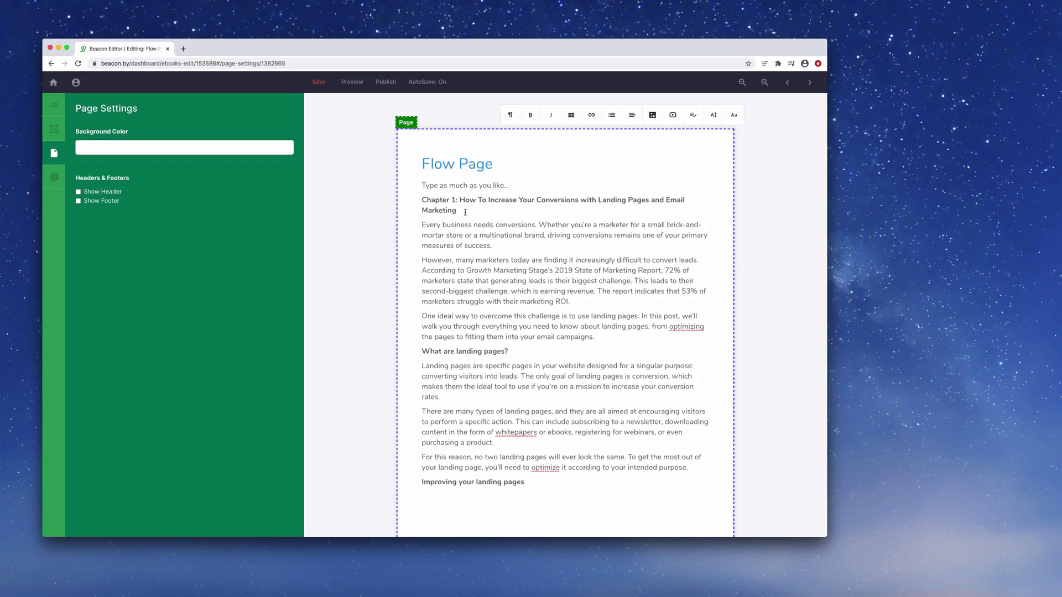
Replace the 'Flow Page' heading with the Chapter 1 title copied from the body.
left_click_drag(426, 166, 497, 166)
left_click(495, 166)
left_click_drag(473, 210, 460, 202)
left_click_drag(459, 201, 462, 199)
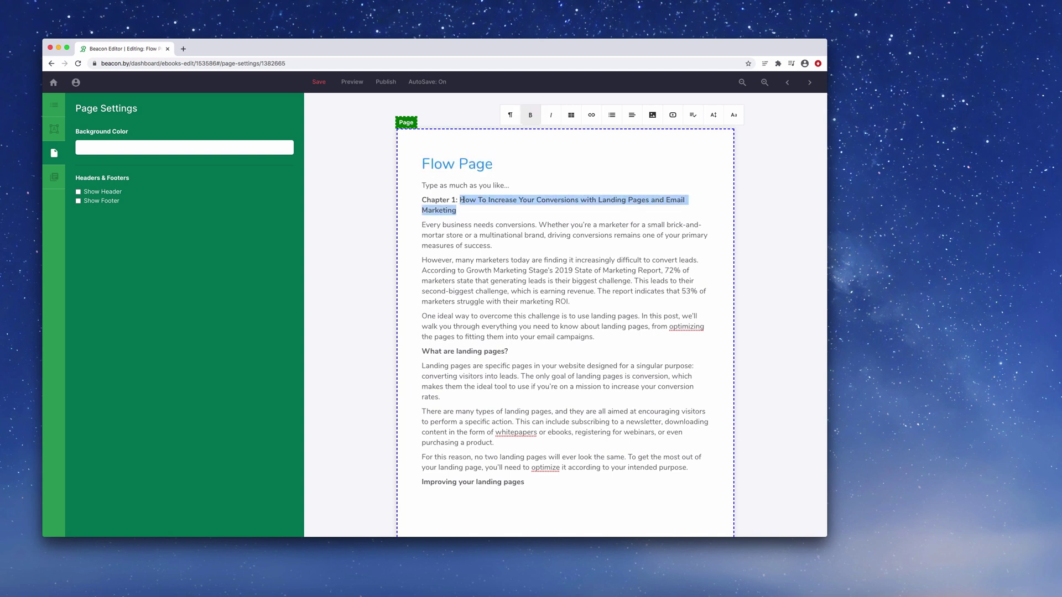
right_click(464, 200)
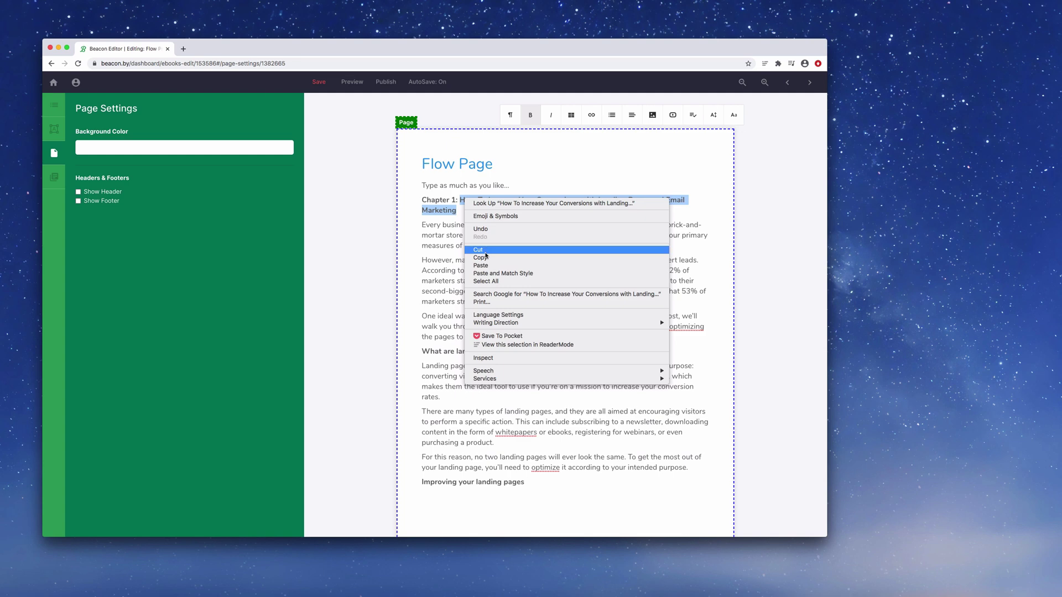
left_click(498, 256)
left_click(497, 168)
key("super+v")
left_click_drag(497, 167, 422, 164)
key("BackSpace")
Delete the 'Type as much as you like' placeholder and the duplicate Chapter 1 line.
left_click_drag(512, 201, 423, 201)
key("BackSpace")
triple_click(477, 219)
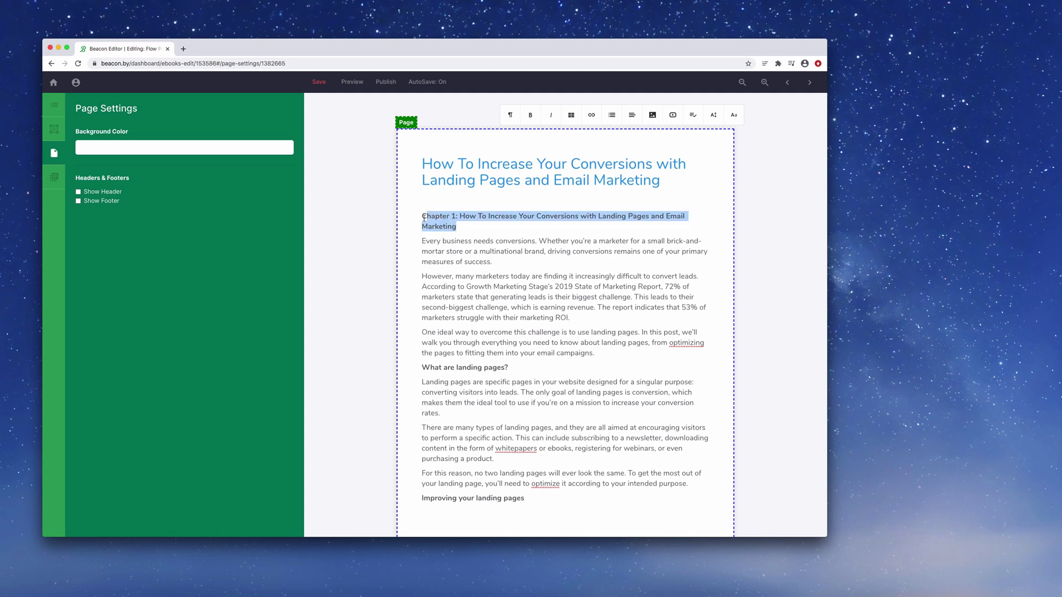
key("BackSpace")
key("BackSpace")
key("BackSpace")
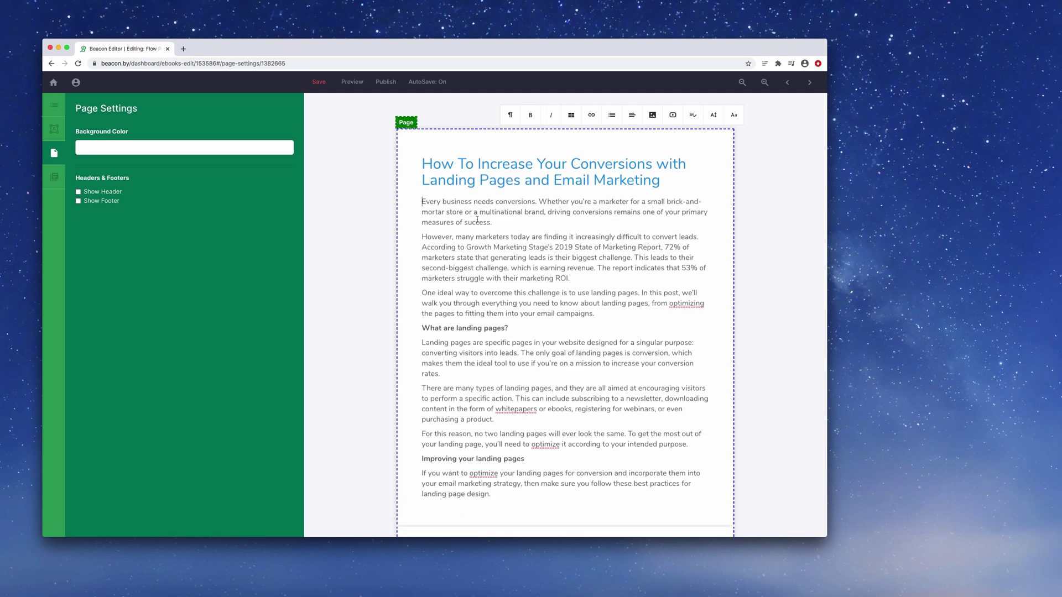
scroll(478, 220, "down", 15)
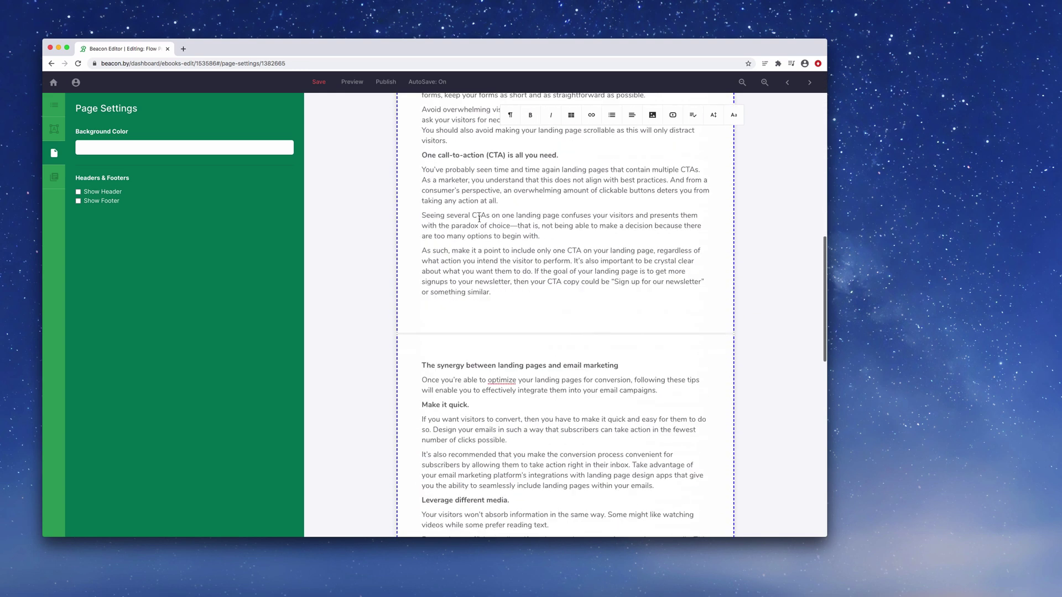
scroll(478, 219, "up", 15)
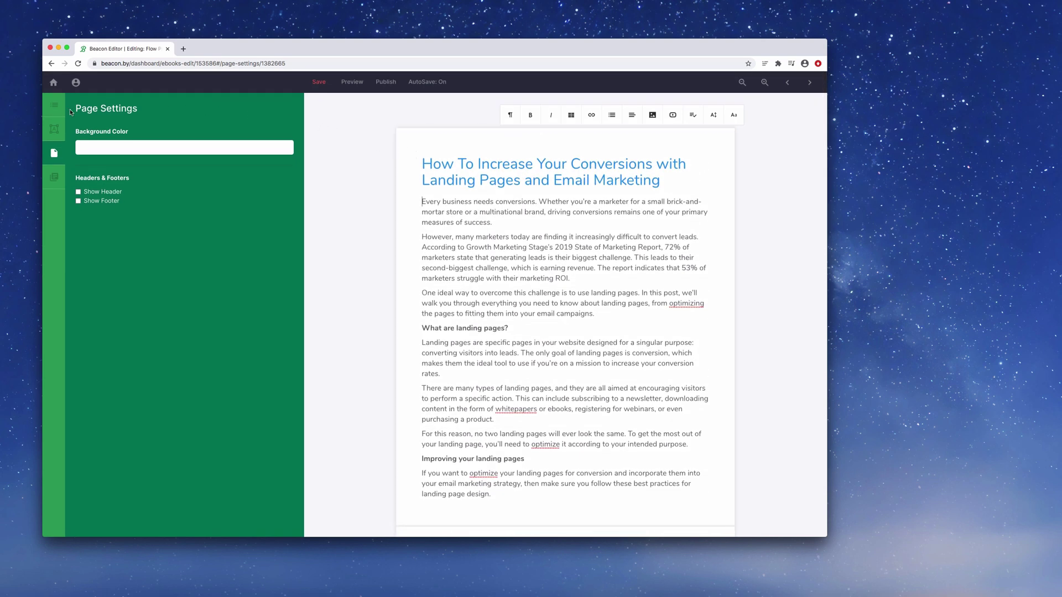
Add another Continuous Flow Page from the Pages list, then switch to Word.
left_click(55, 106)
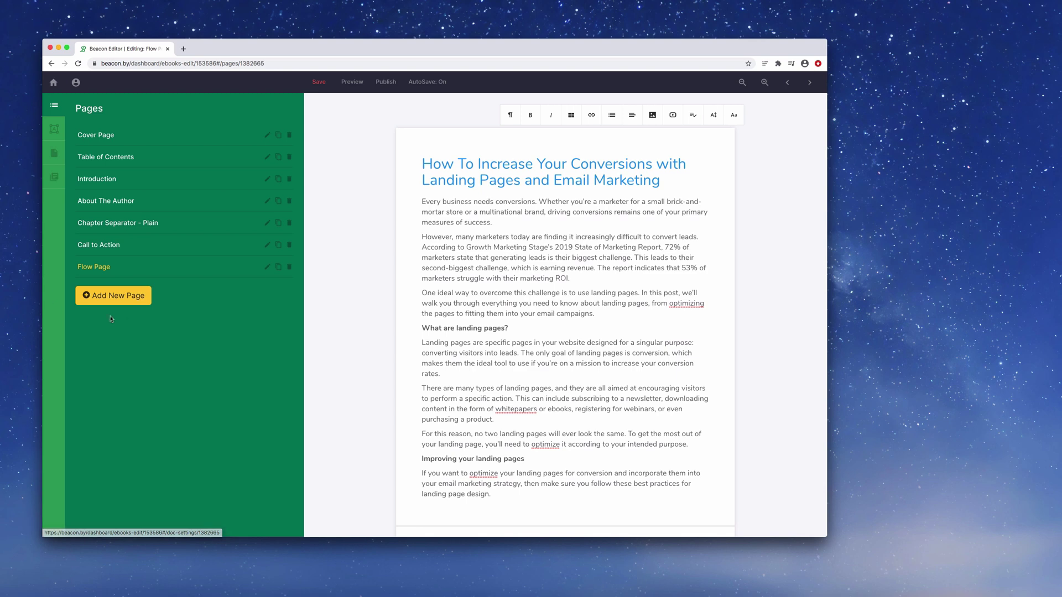
left_click(124, 300)
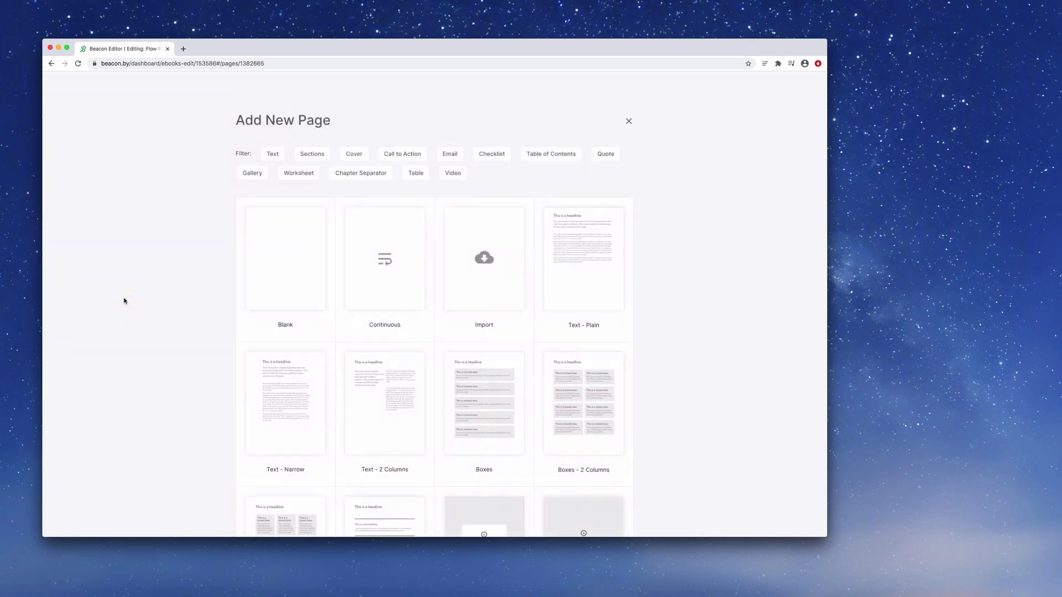
left_click(403, 257)
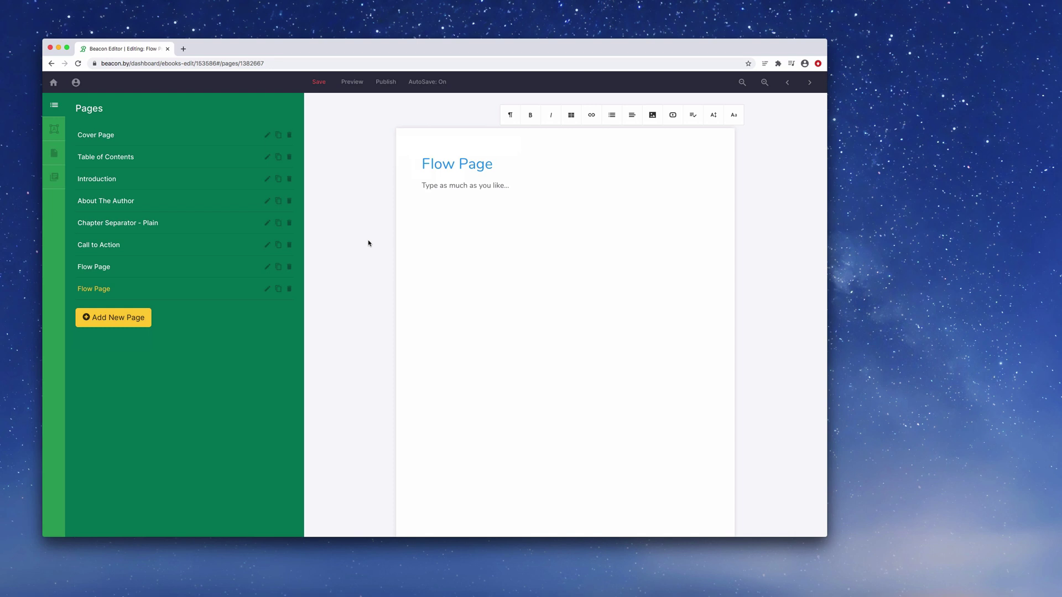
key("super+Tab")
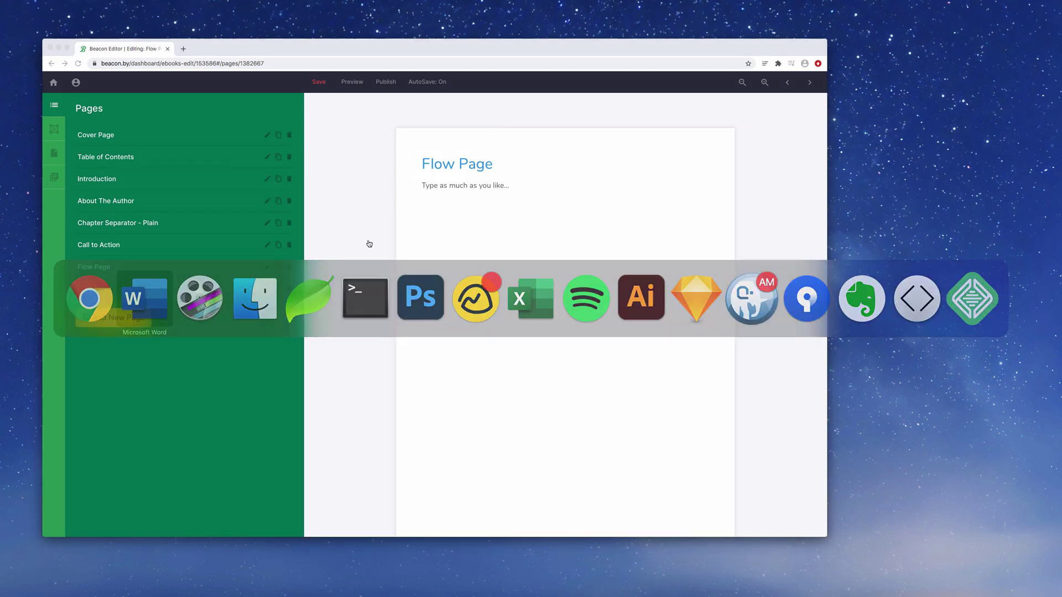
Copy the handbook text from the Chapter 2 heading onward and return to Beacon.
scroll(368, 241, "down", 10)
scroll(369, 240, "down", 2)
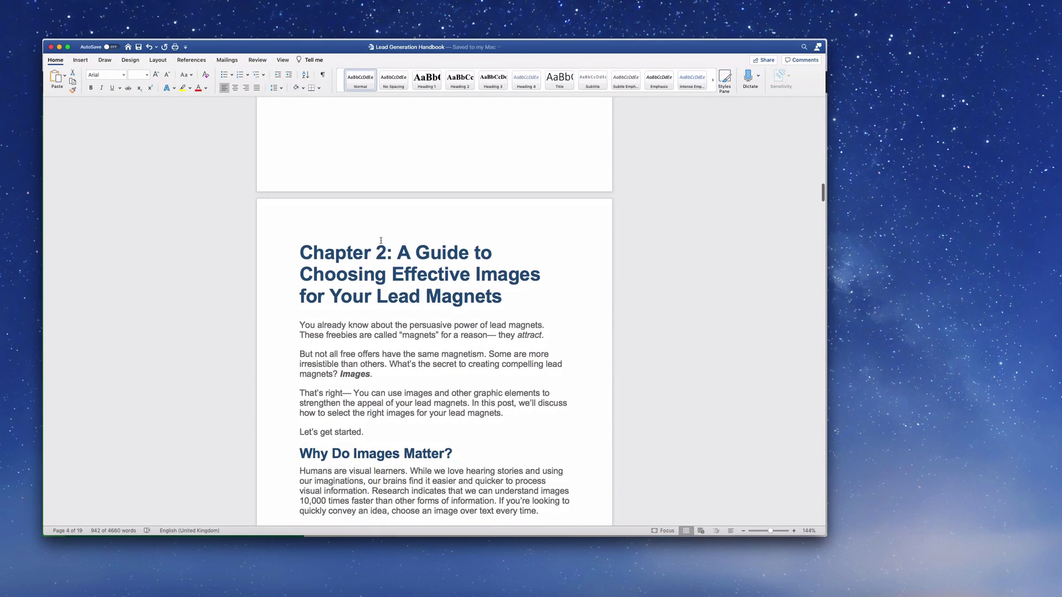
left_click(398, 252)
scroll(399, 249, "down", 20)
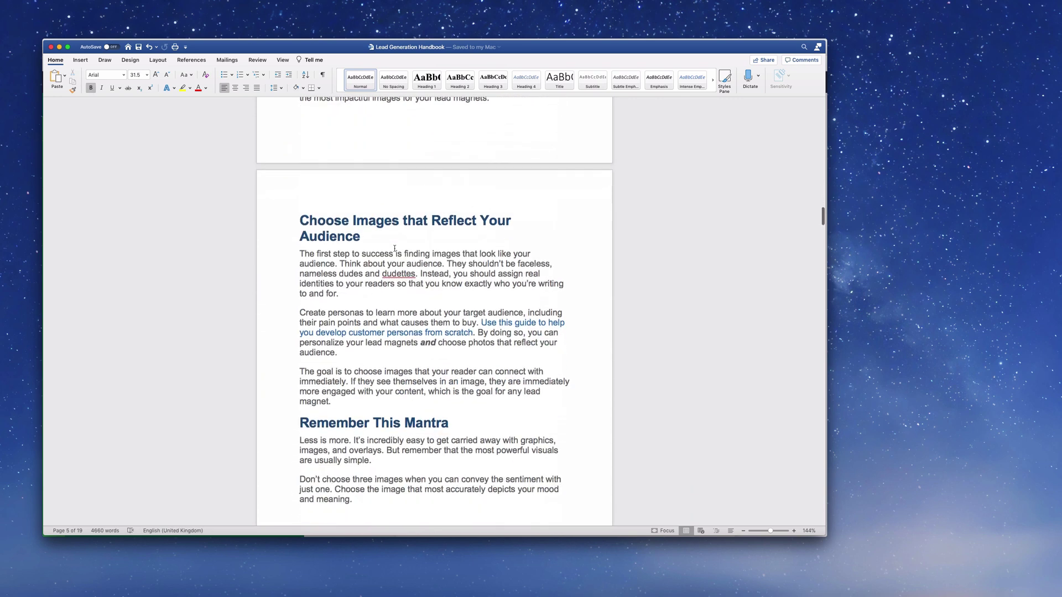
scroll(394, 249, "down", 20)
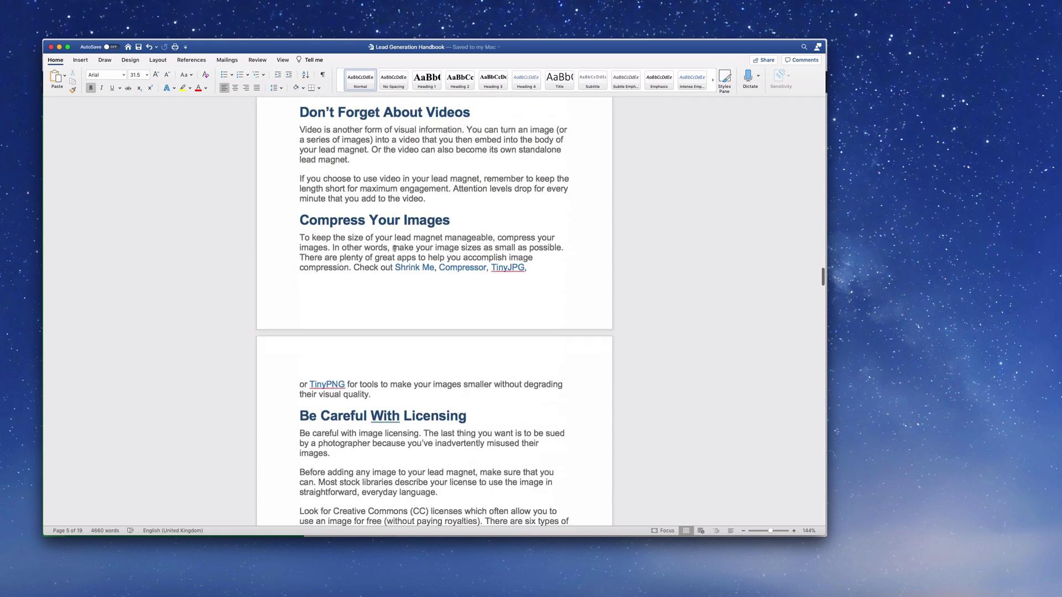
scroll(395, 248, "down", 3)
key("super+a")
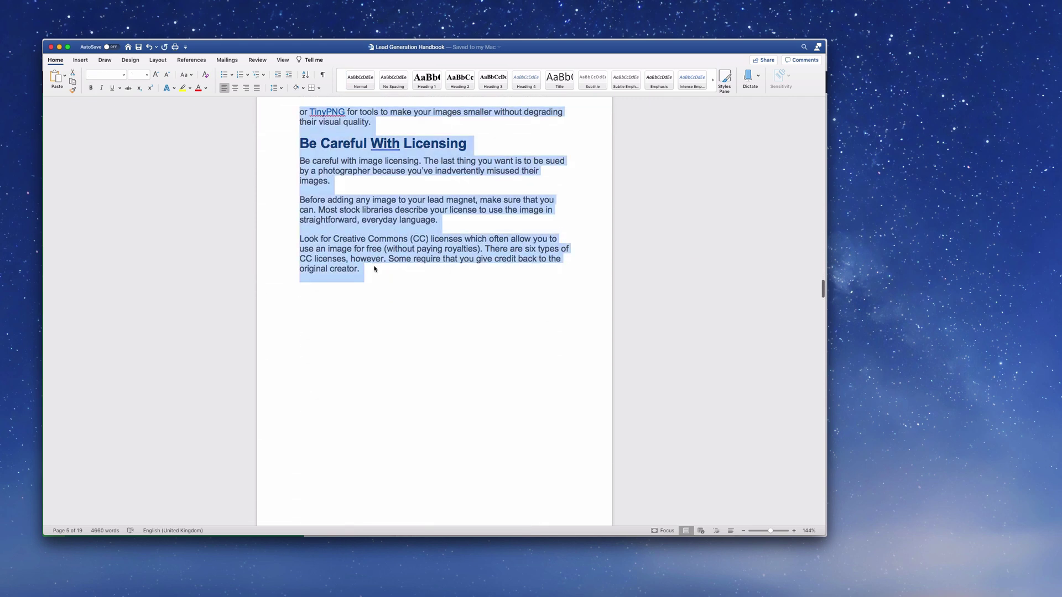
right_click(374, 250)
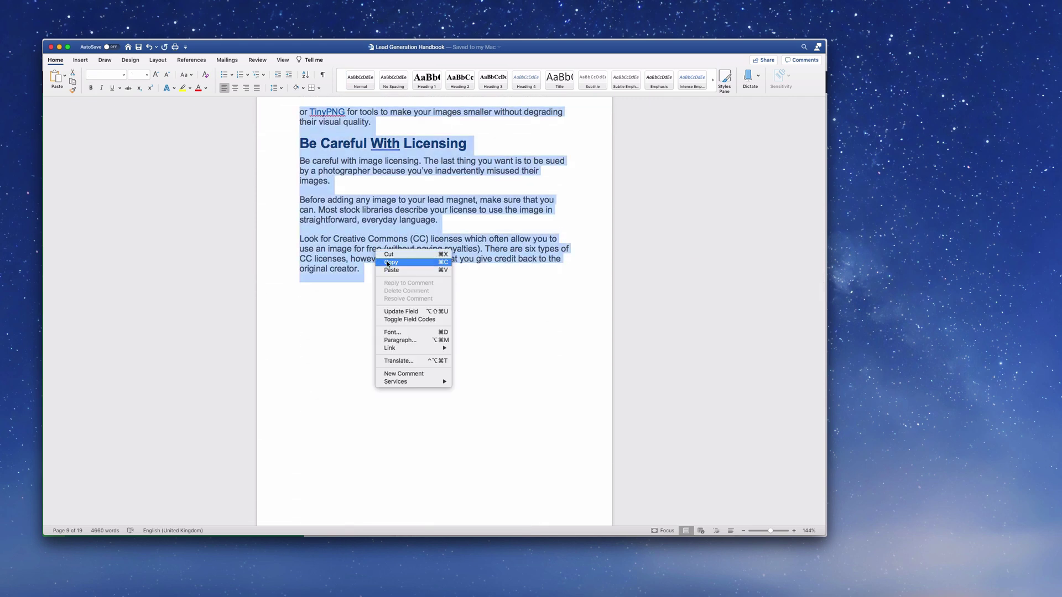
left_click(387, 262)
key("super+Tab")
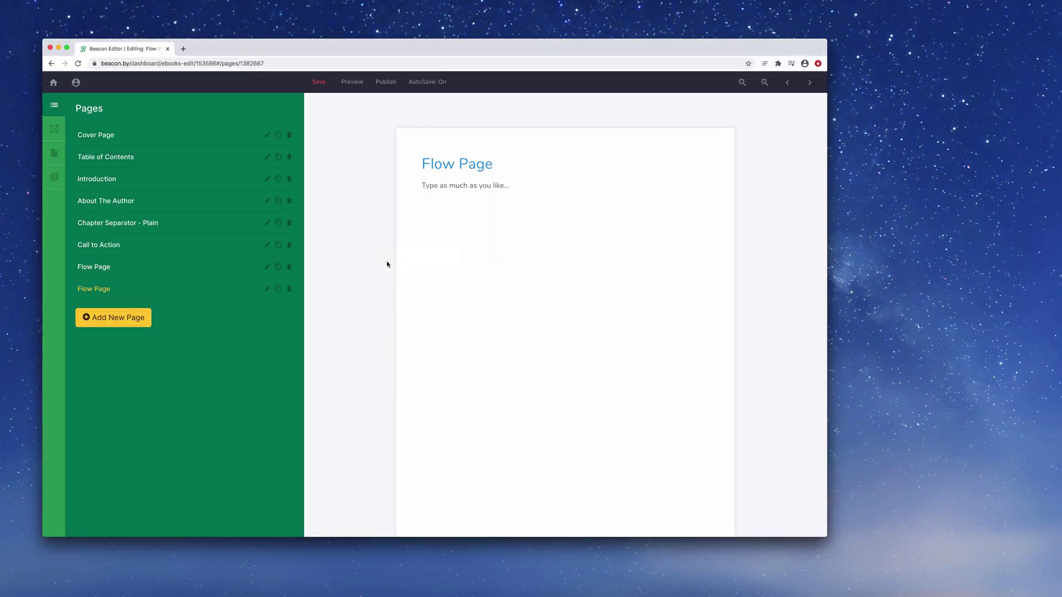
Paste the Chapter 2 text into the second Flow Page and select its title line.
left_click(533, 197)
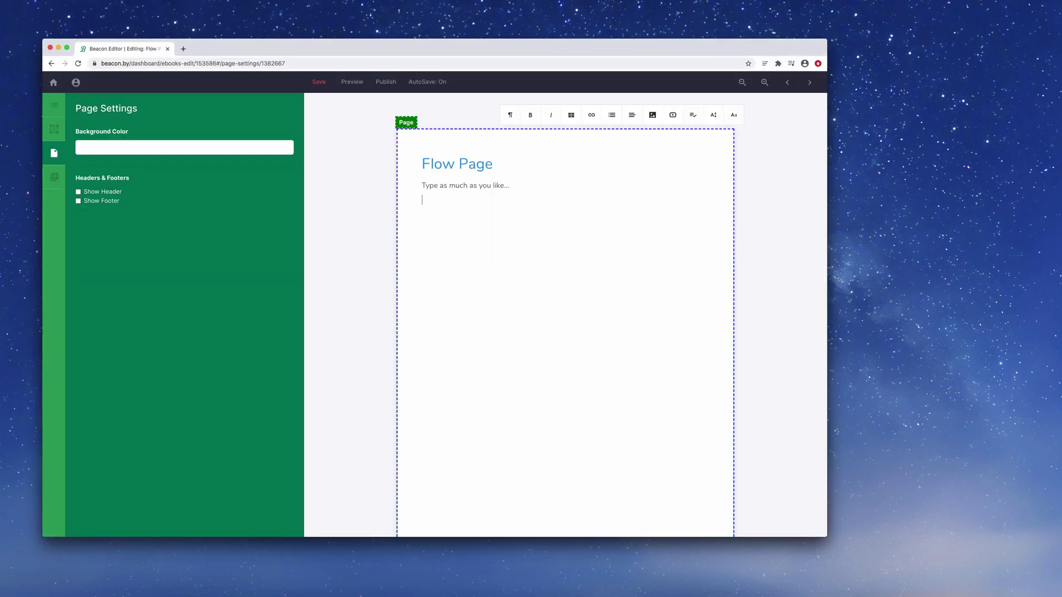
key("super+v")
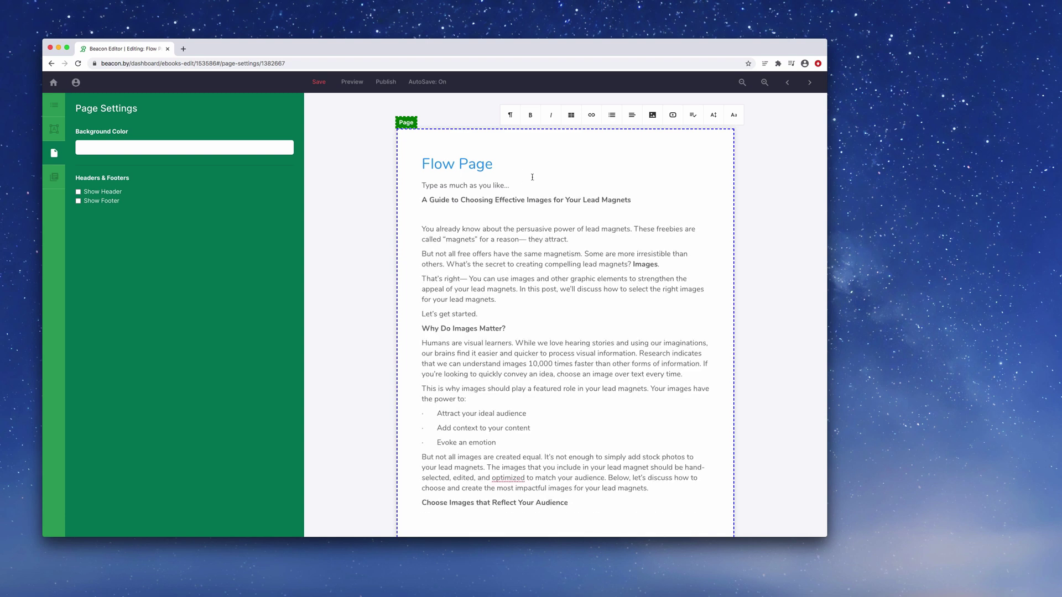
left_click_drag(631, 200, 422, 199)
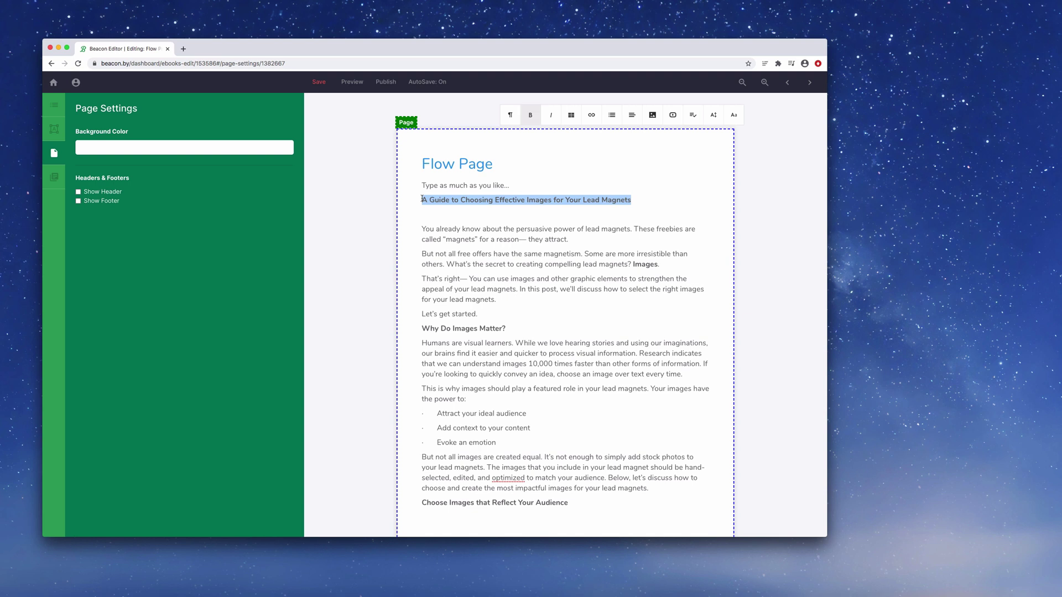
Paste the Chapter 2 title over 'Flow Page', then delete the placeholder and duplicate title lines.
left_click(511, 163)
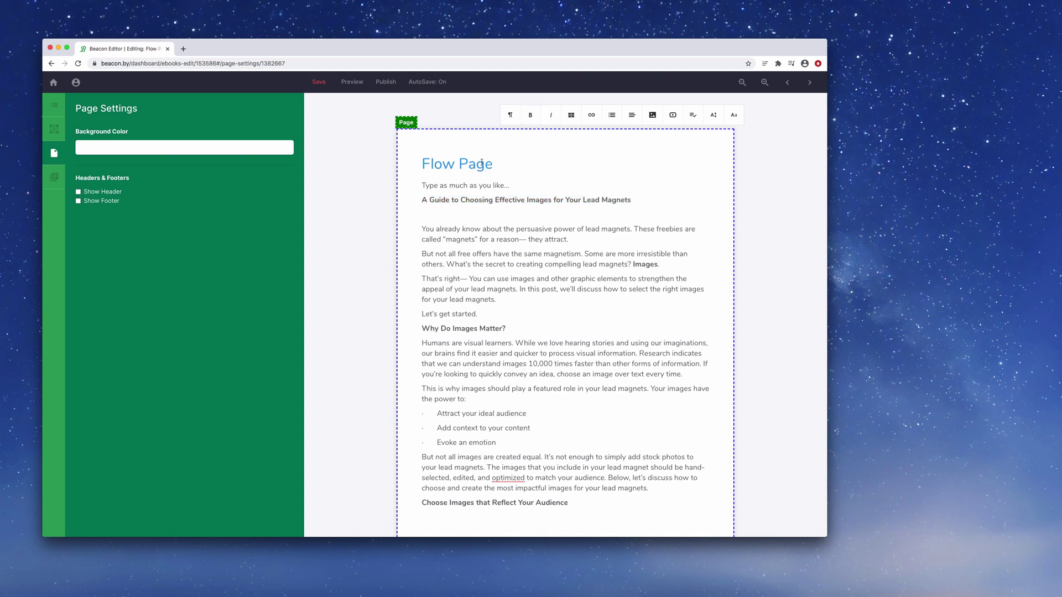
key("super+v")
left_click_drag(496, 163, 433, 163)
key("BackSpace")
key("BackSpace")
key("BackSpace")
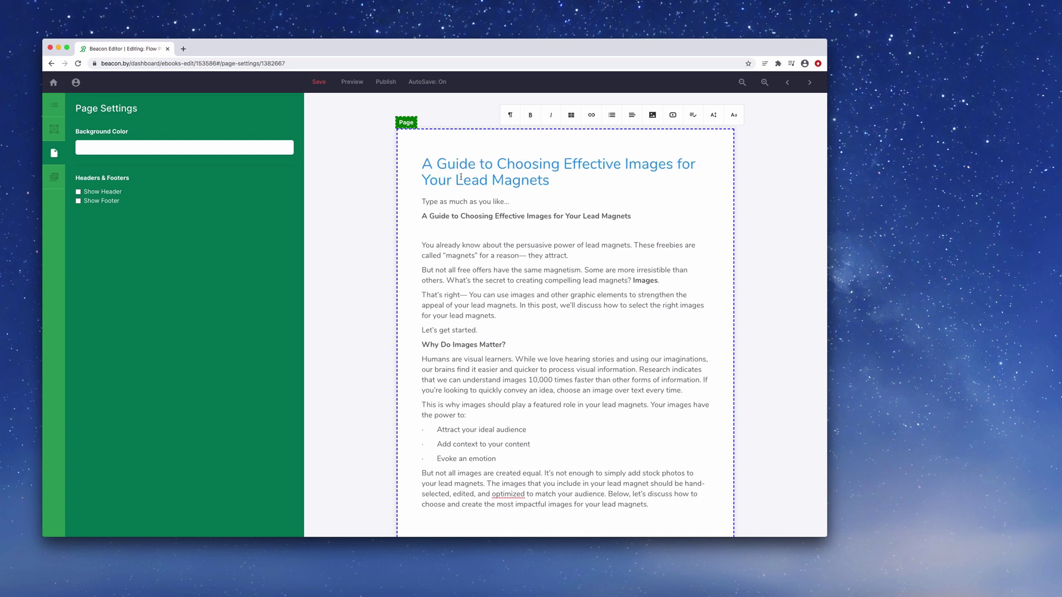
key("shift+Up")
key("shift+Up")
key("BackSpace")
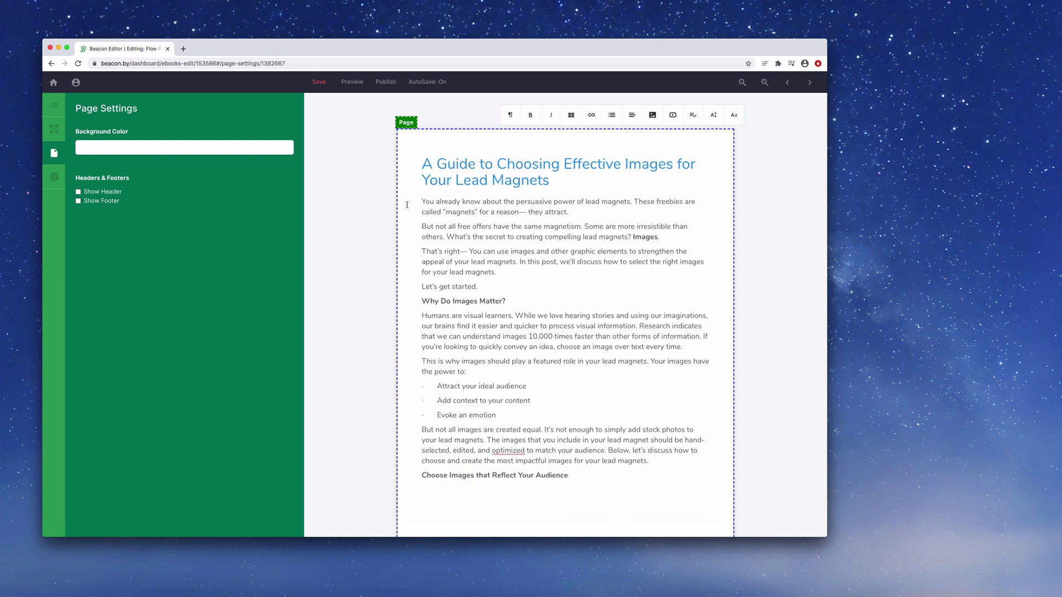
scroll(399, 208, "down", 20)
scroll(395, 210, "down", 8)
scroll(395, 209, "up", 15)
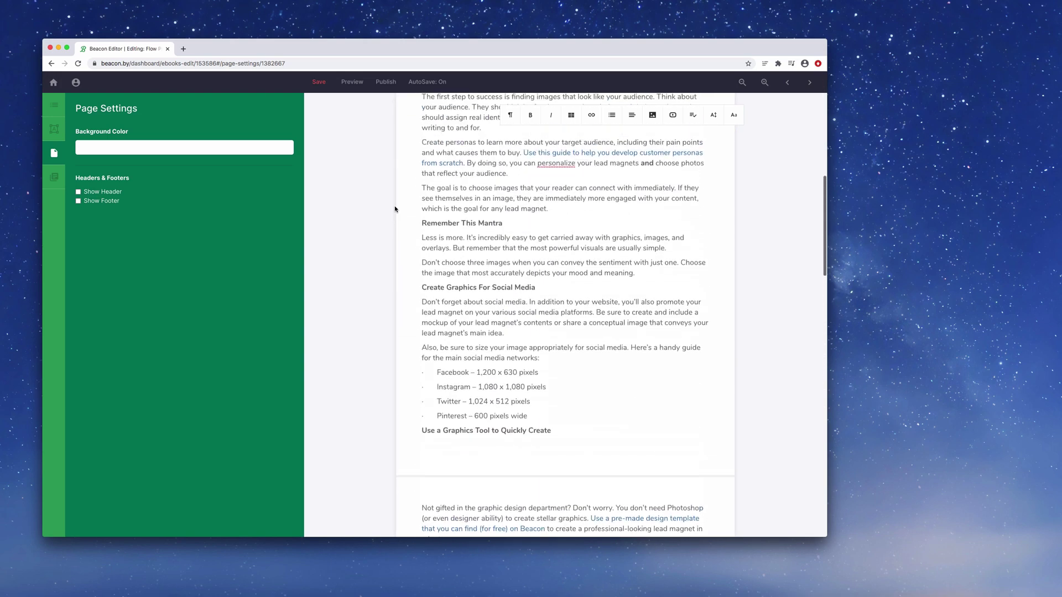
scroll(395, 209, "up", 15)
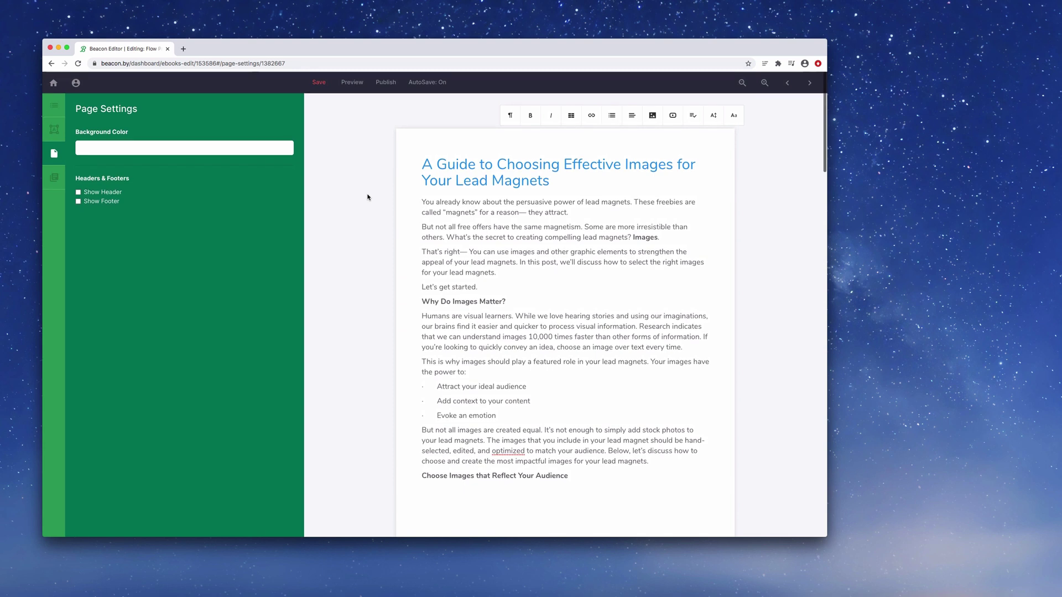